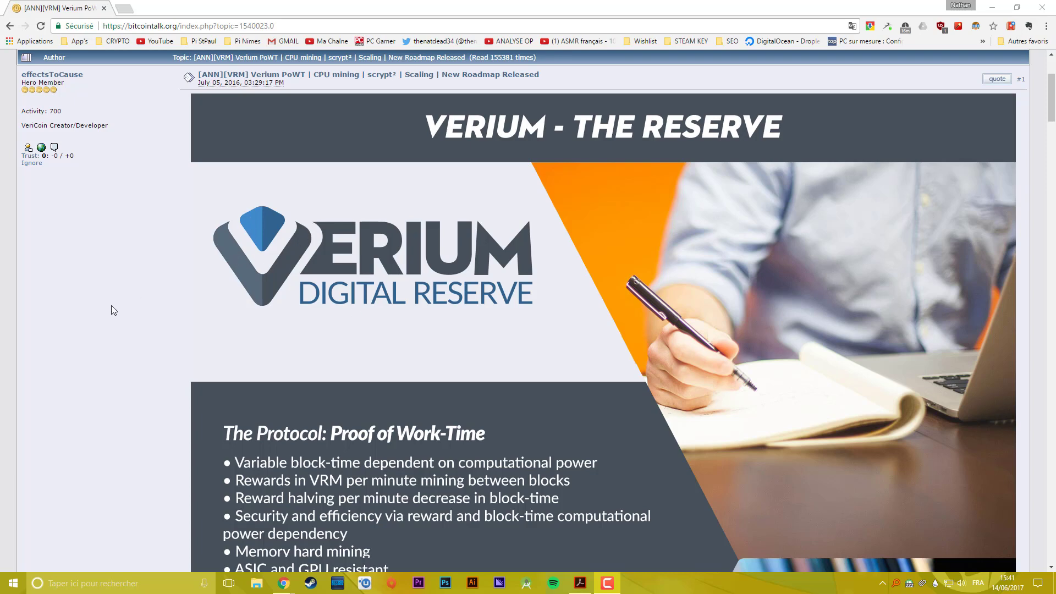
Step: Read through the Verium announcement post, from the protocol overview to the roadmap, fund distribution and VeriCoin benefits
scroll(112, 307, down, 3)
scroll(128, 306, up, 3)
scroll(137, 321, down, 1)
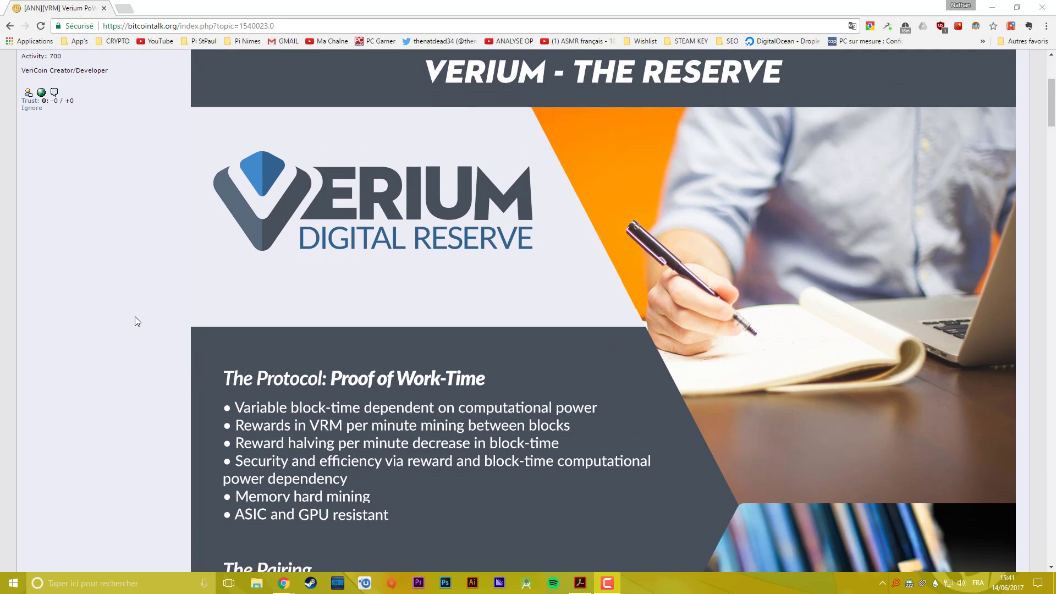
scroll(134, 317, down, 4)
scroll(130, 341, up, 4)
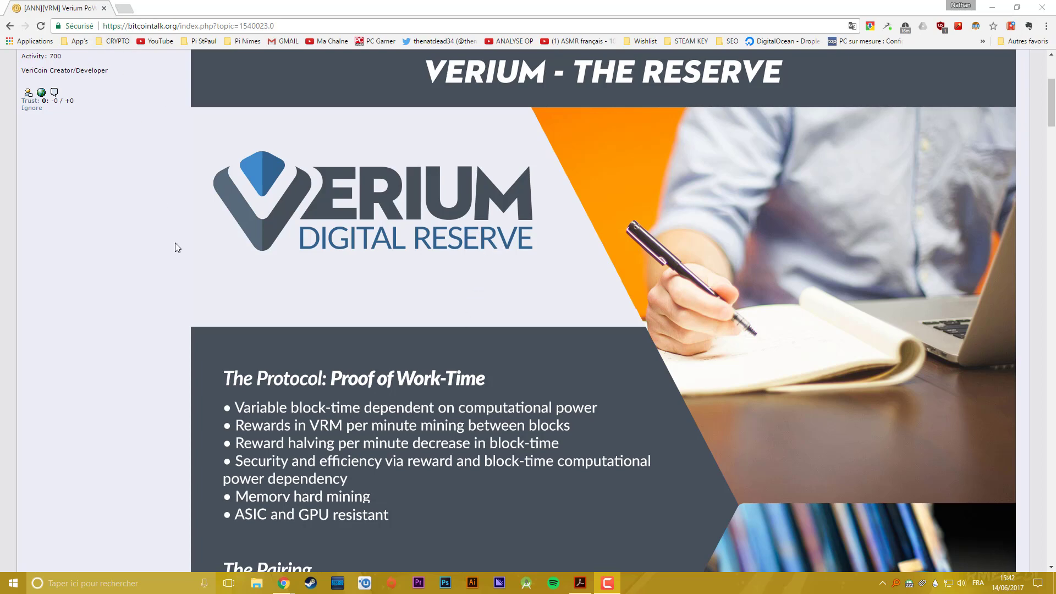
scroll(220, 236, down, 1)
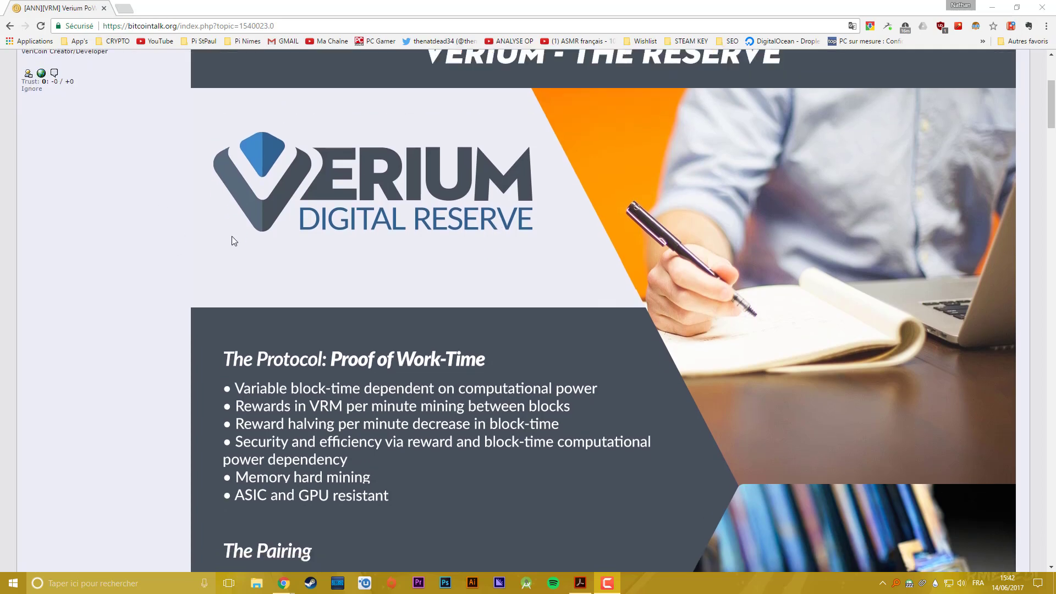
scroll(232, 236, up, 2)
scroll(232, 236, down, 1)
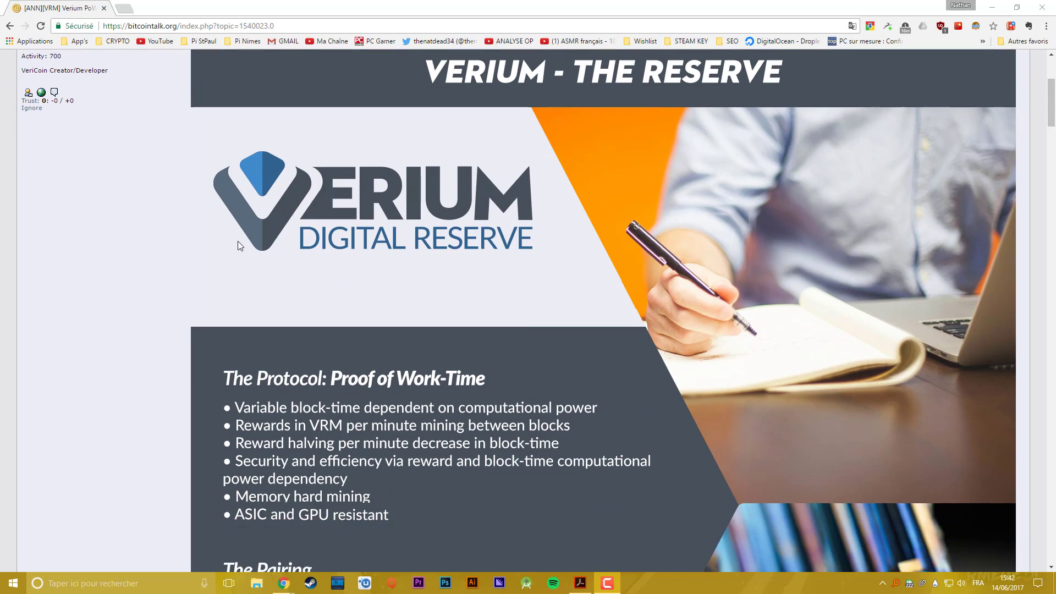
scroll(242, 247, down, 4)
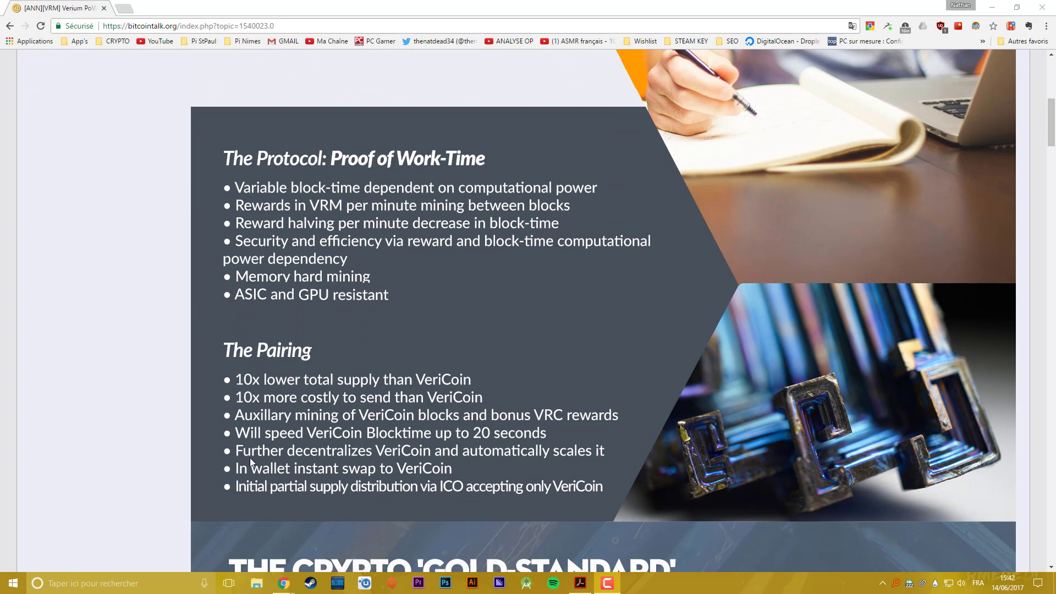
scroll(420, 372, down, 10)
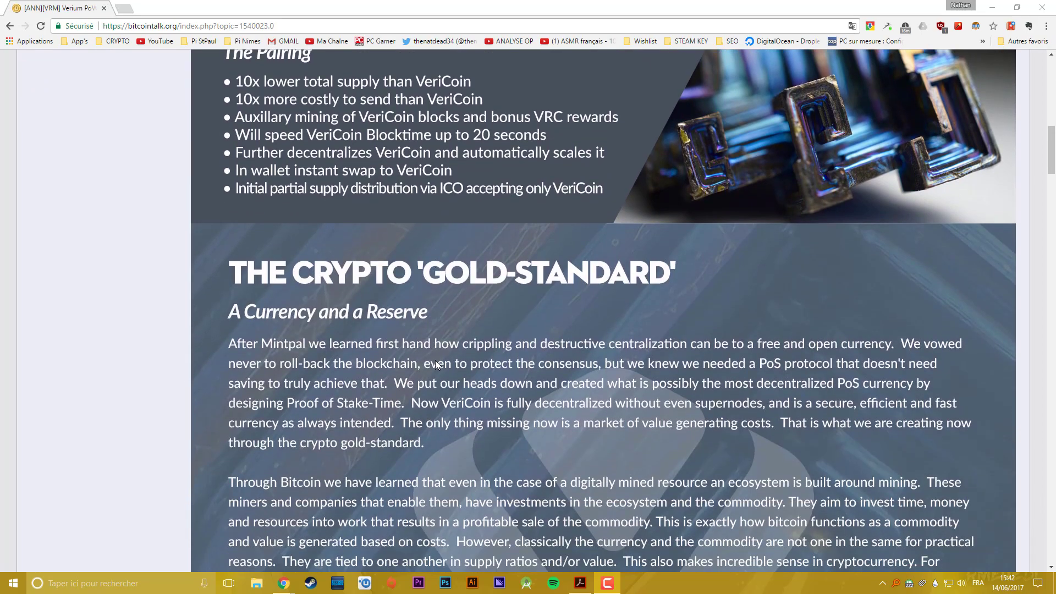
scroll(434, 361, down, 8)
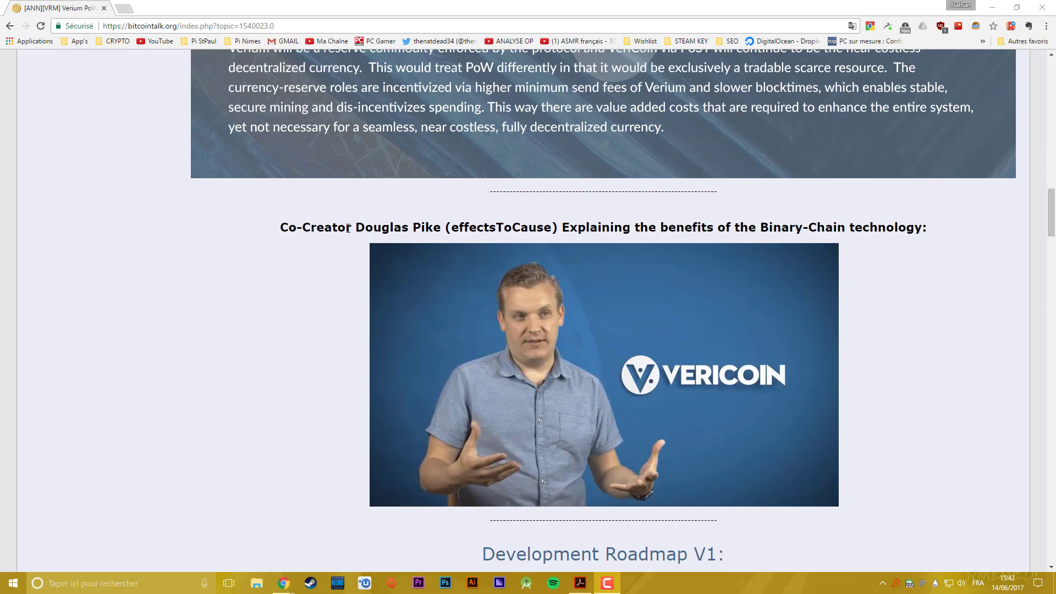
scroll(275, 345, down, 8)
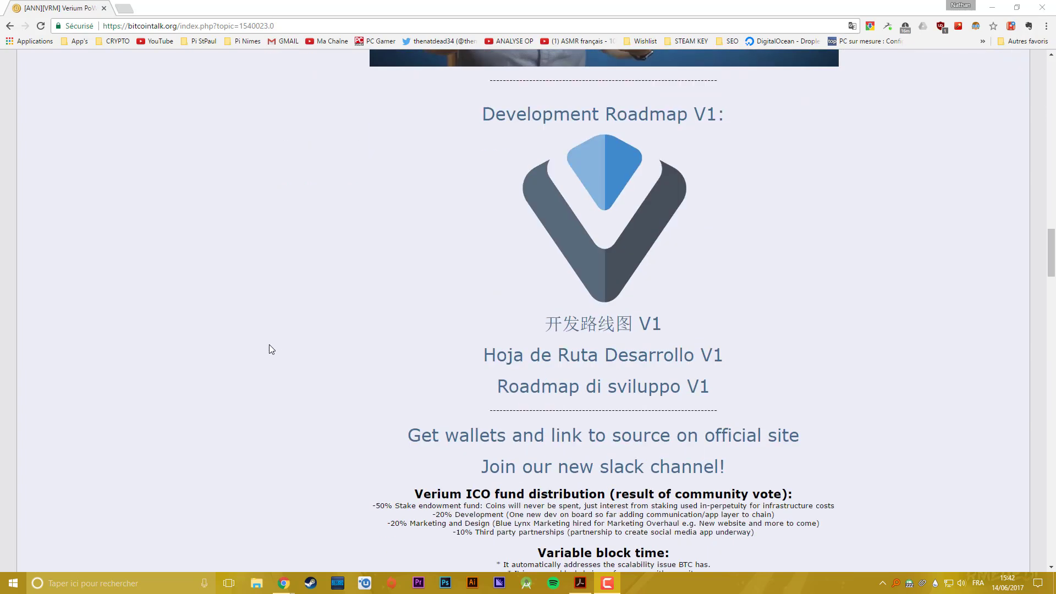
scroll(346, 391, down, 6)
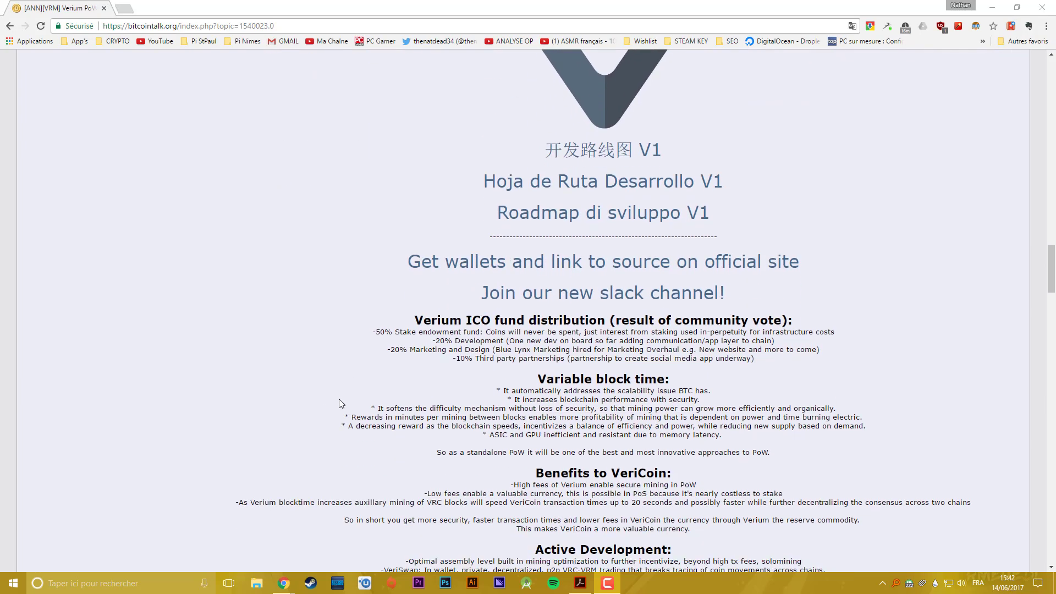
Step: Open the official VeriCoin site through the post's wallets and source link and find the Verium Mining Vault download section
scroll(592, 321, up, 3)
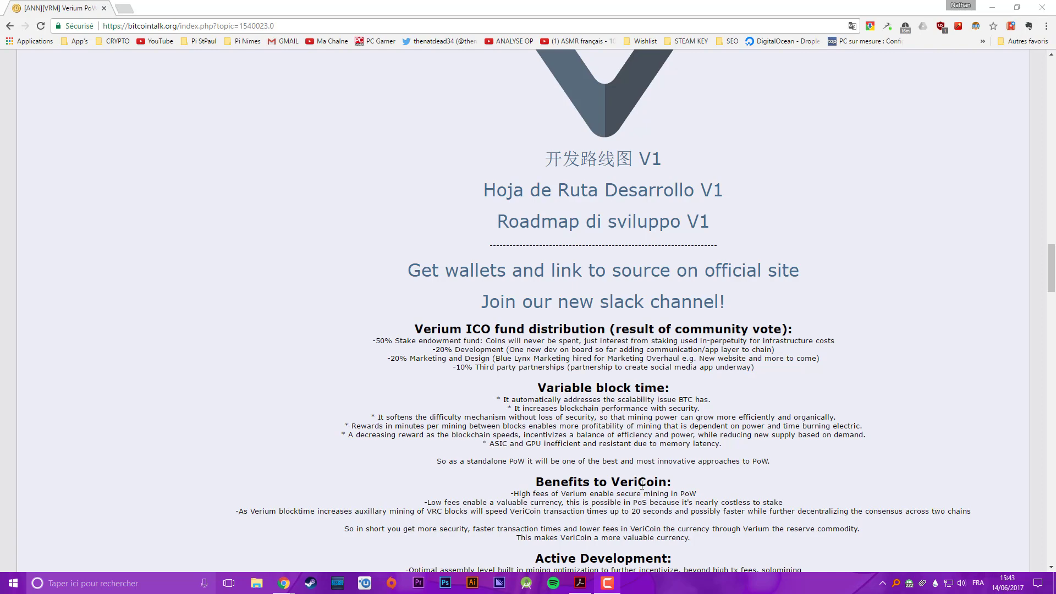
click(468, 278)
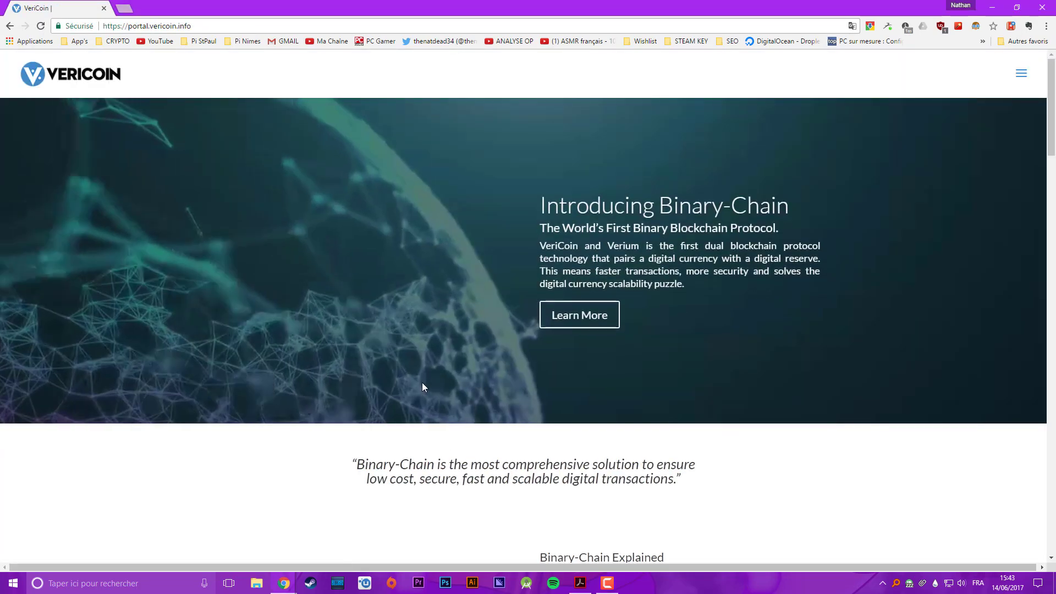
scroll(419, 391, down, 6)
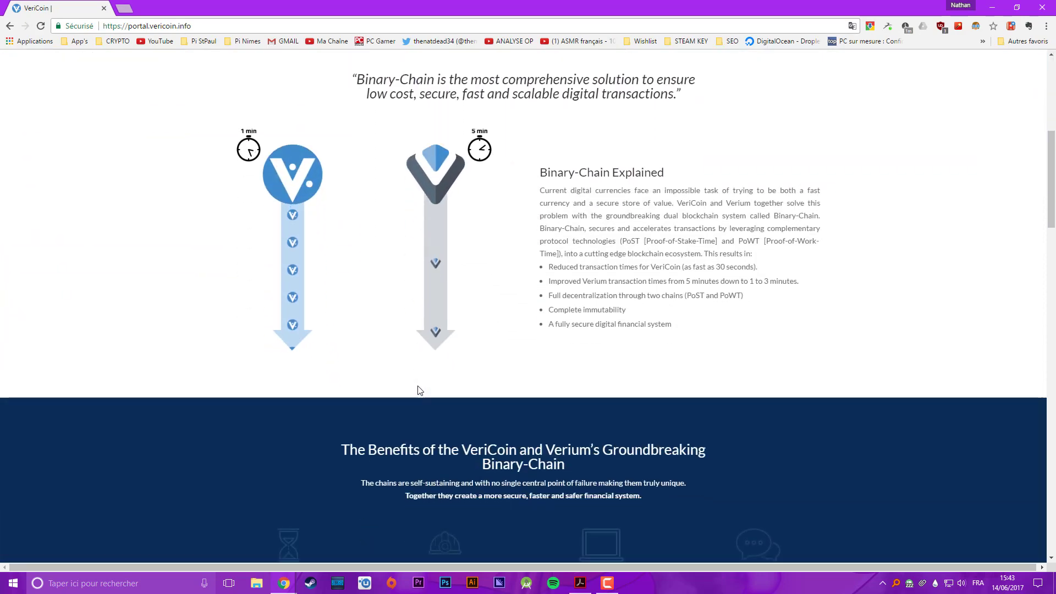
scroll(419, 391, down, 10)
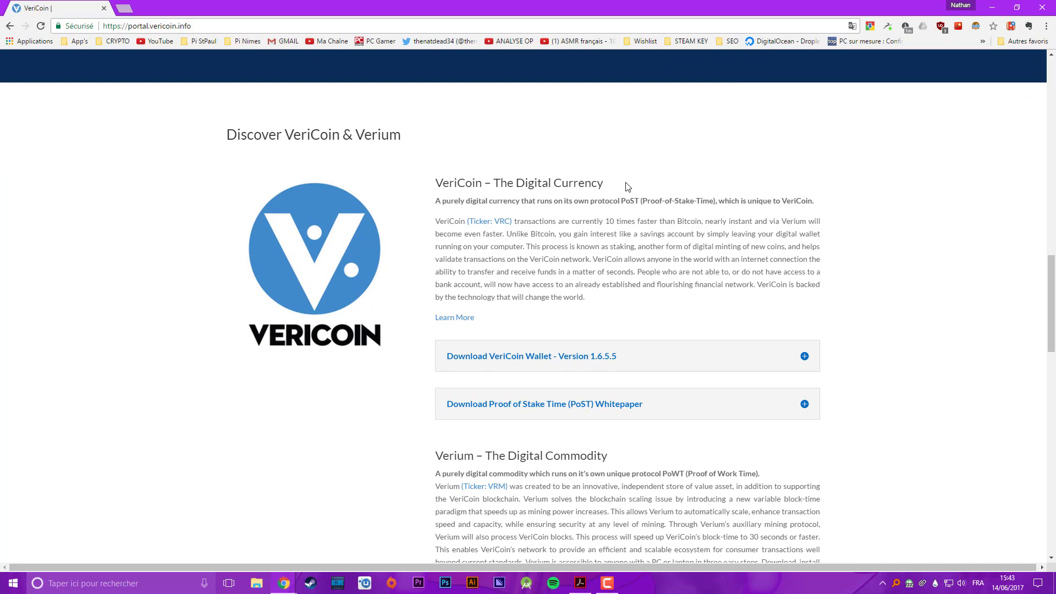
scroll(471, 382, down, 1)
scroll(440, 414, down, 3)
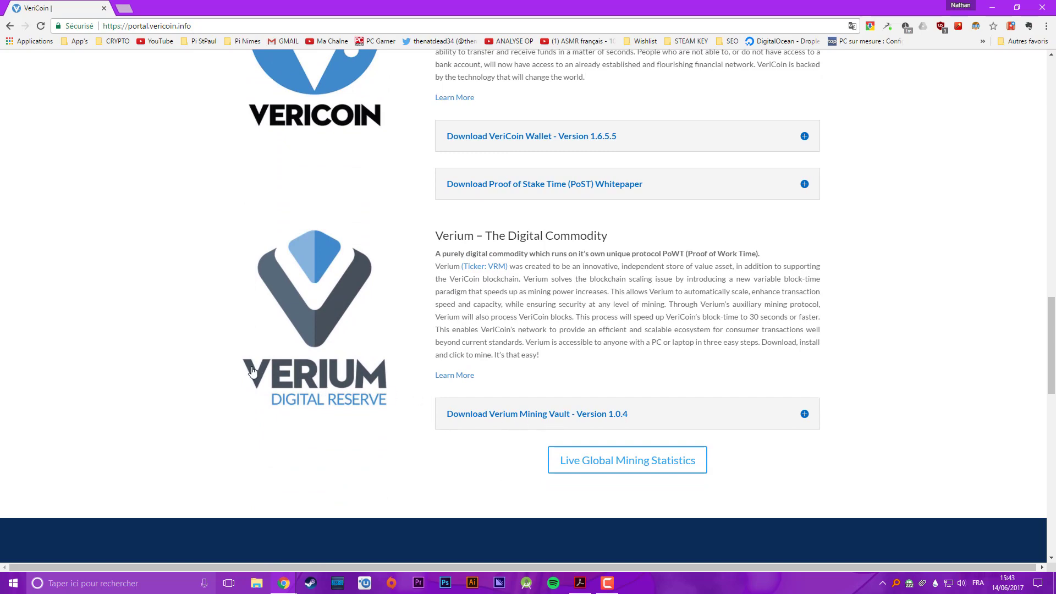
scroll(280, 294, up, 4)
scroll(277, 290, down, 6)
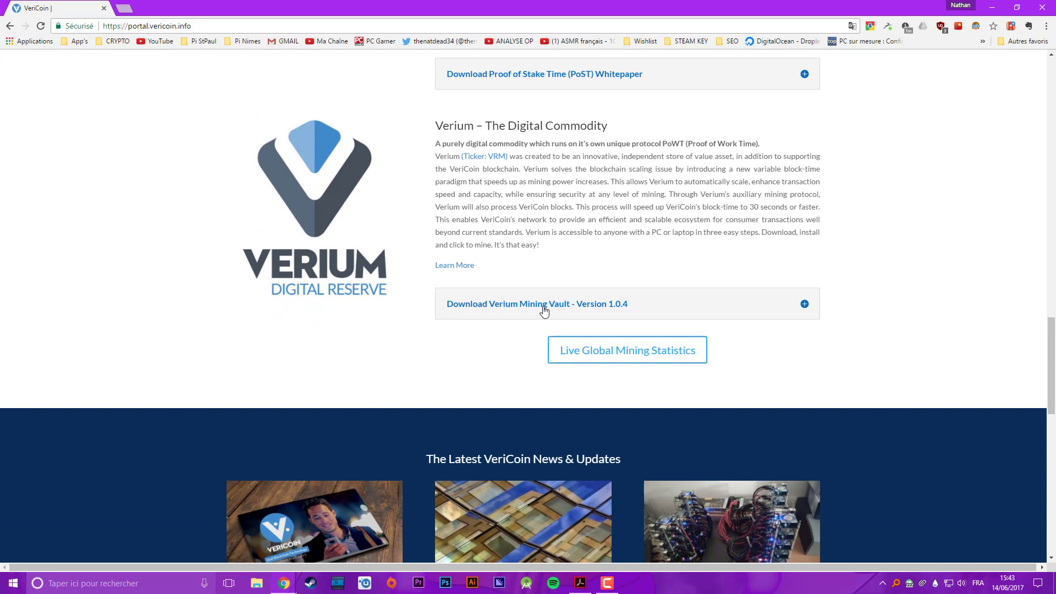
Step: Download the Windows Vault (32 Bit) of Verium Mining Vault 1.0.4 and launch the downloaded installer
click(804, 305)
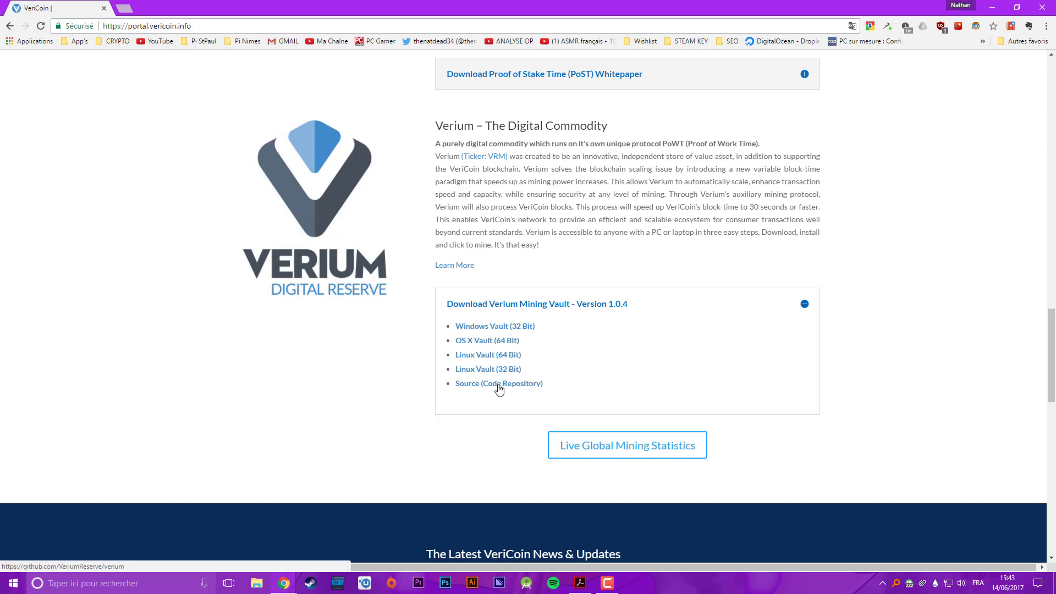
click(487, 328)
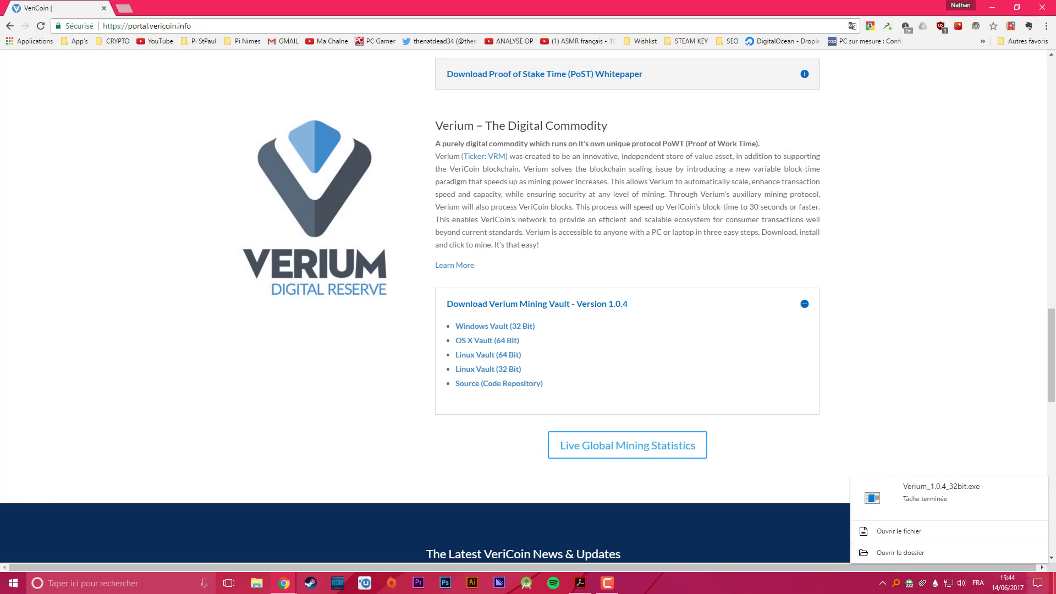
click(882, 530)
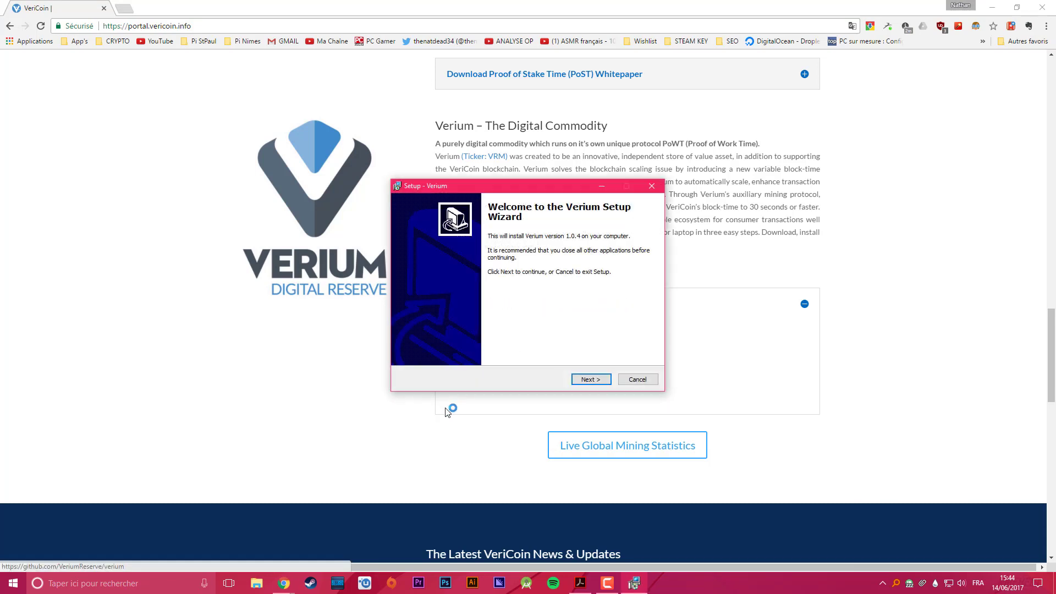
Step: Install Verium in C:\Program Files (x86)\Verium as a full installation with the config file and a desktop icon for all users
click(599, 378)
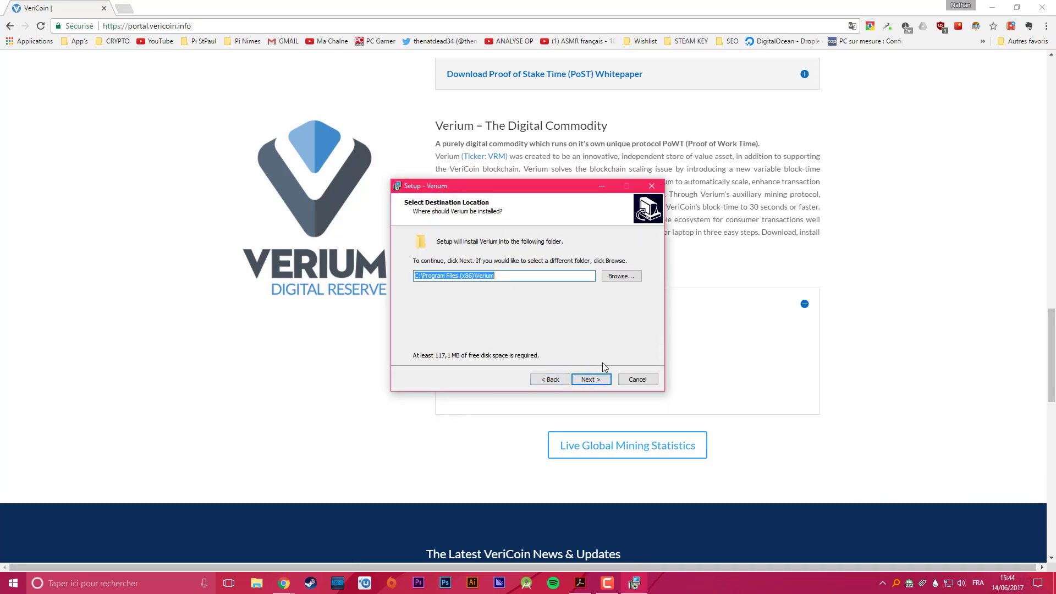
click(590, 379)
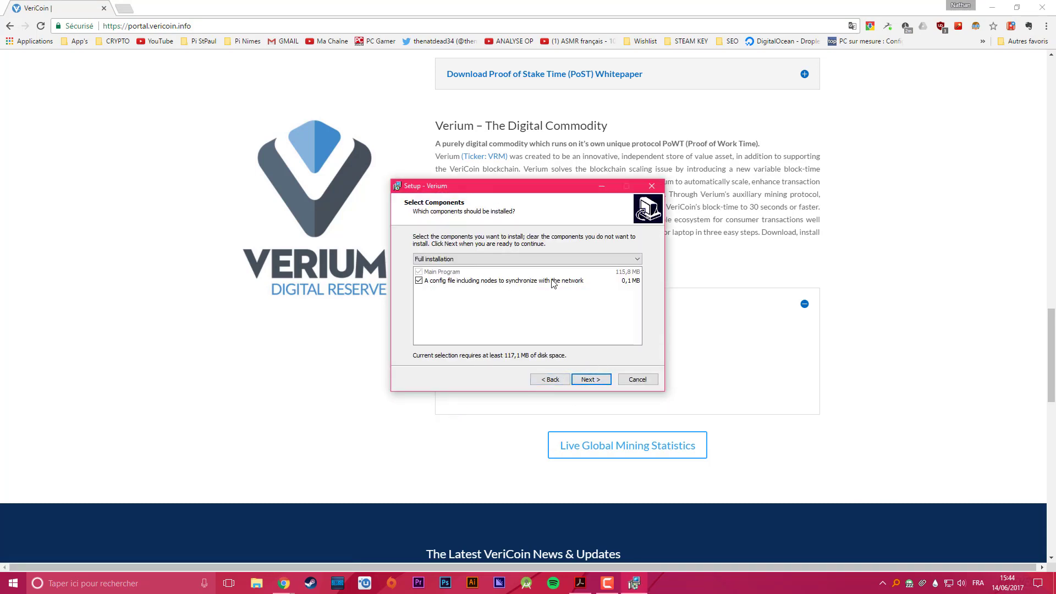
click(443, 281)
click(418, 280)
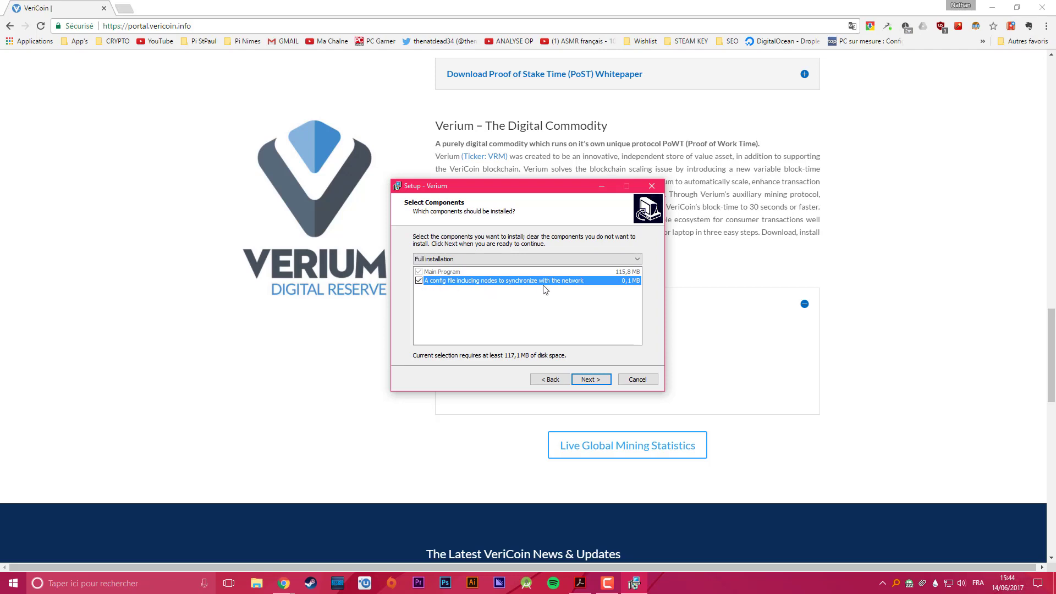
click(590, 380)
click(590, 380)
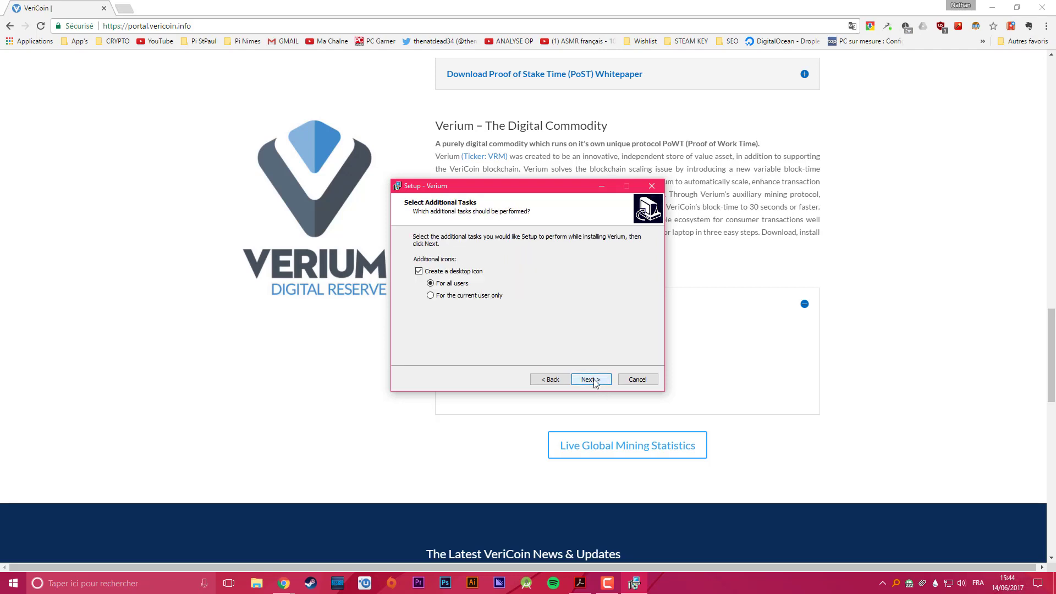
click(591, 379)
click(591, 379)
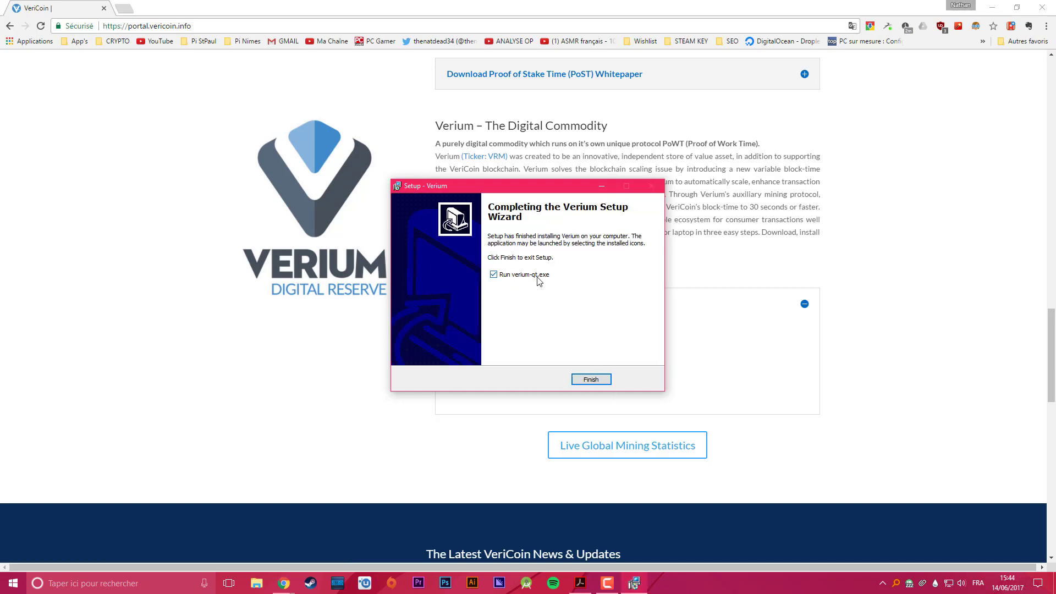
Step: Finish setup by launching verium-qt.exe without importing an existing wallet, and allow it through the Windows firewall on private networks
click(590, 381)
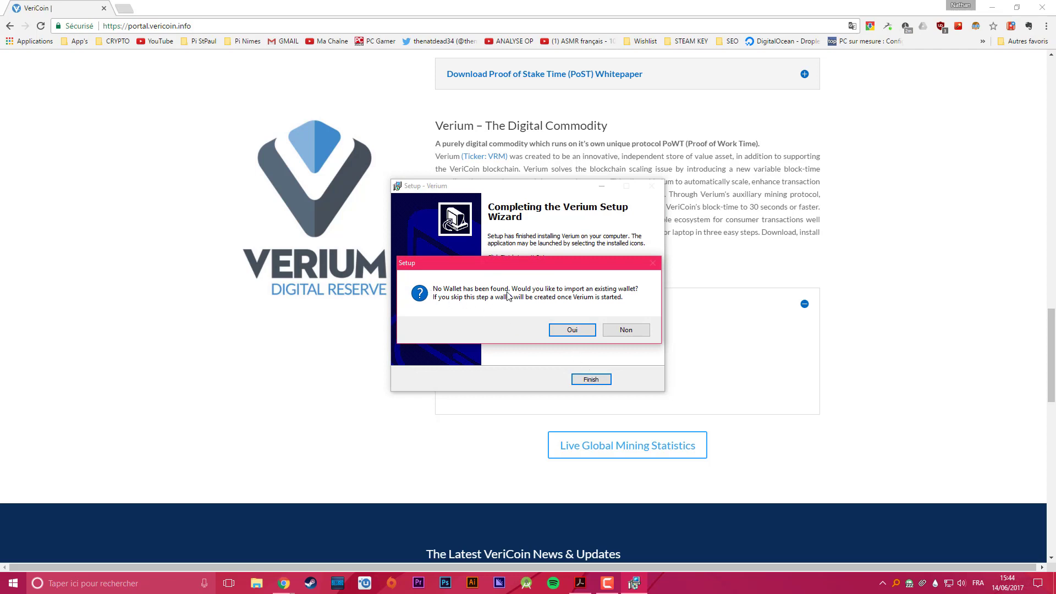
click(625, 332)
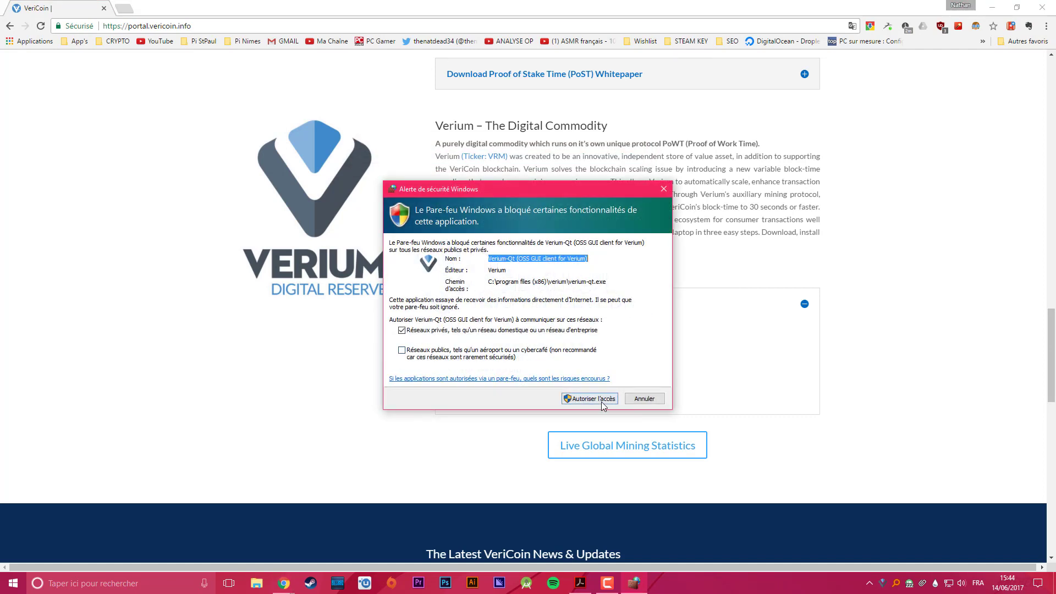
click(601, 400)
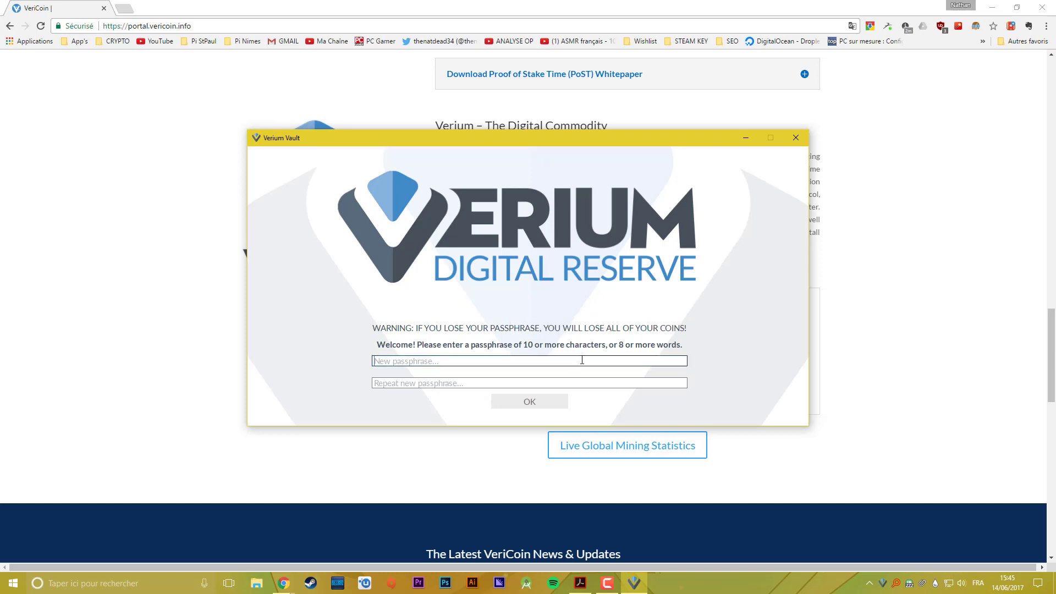
click(564, 359)
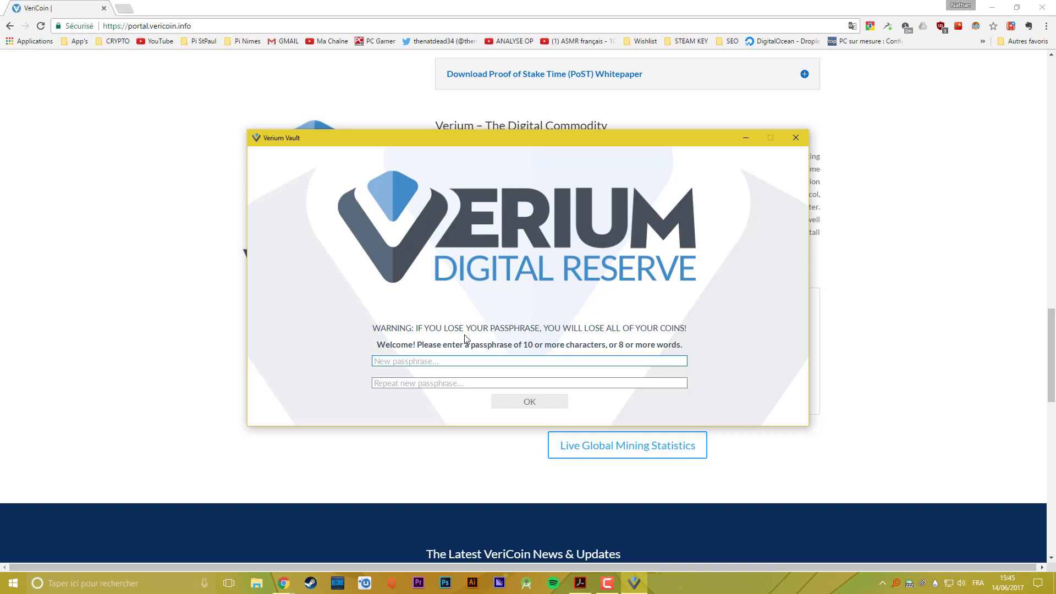
click(463, 380)
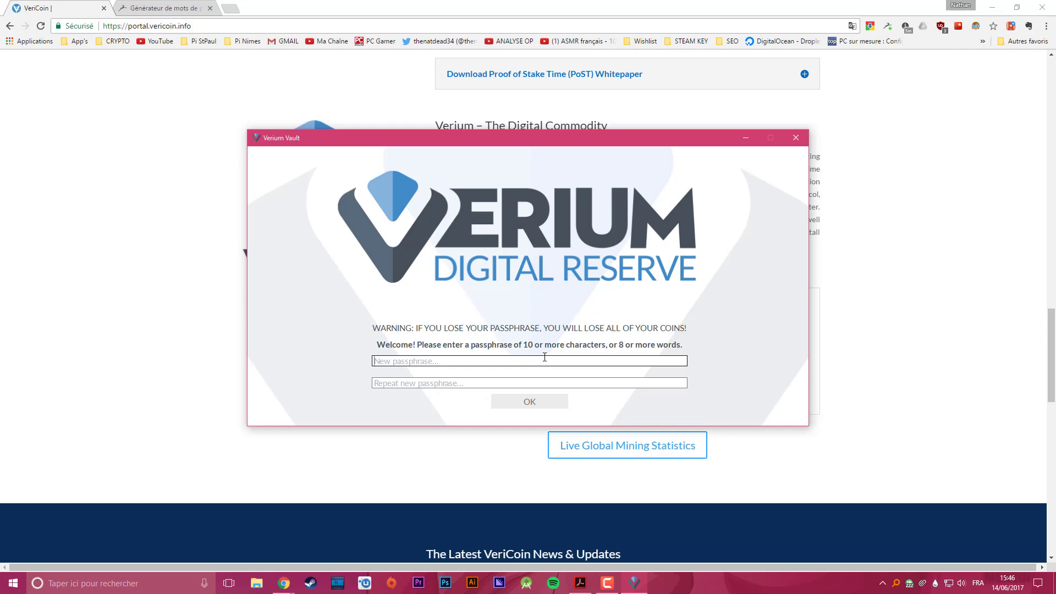
Step: Switch to the Dashlane password generator, set the password length to 11 characters and copy the generated password
click(183, 7)
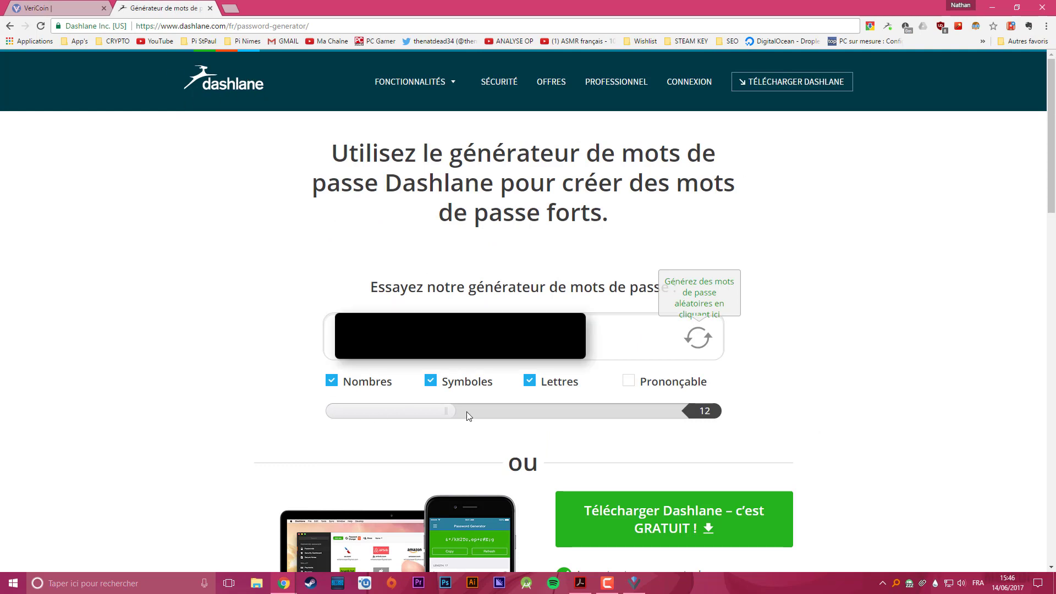
click(430, 410)
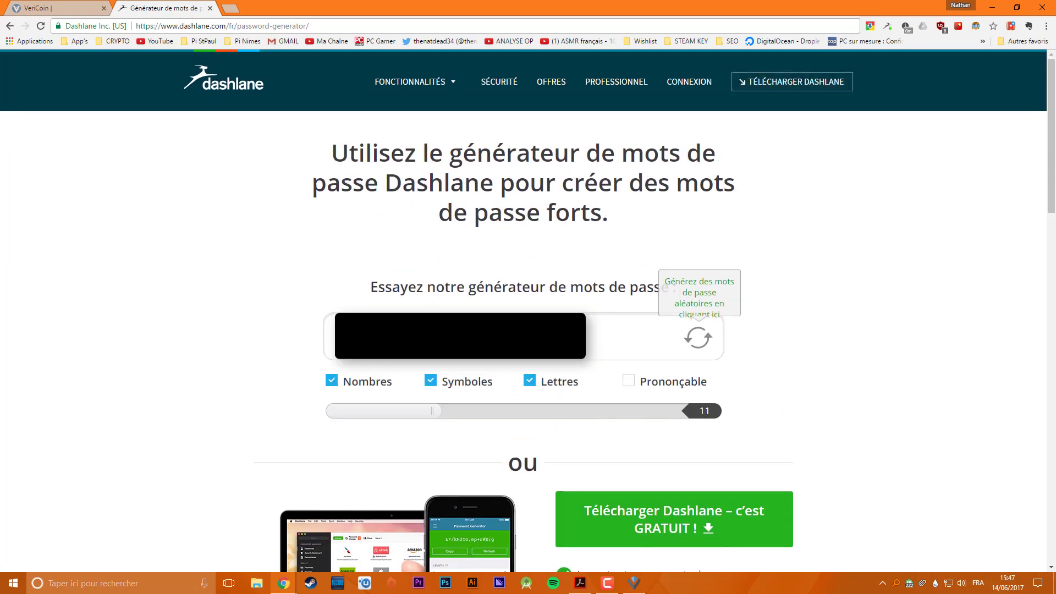
right_click(529, 338)
click(550, 346)
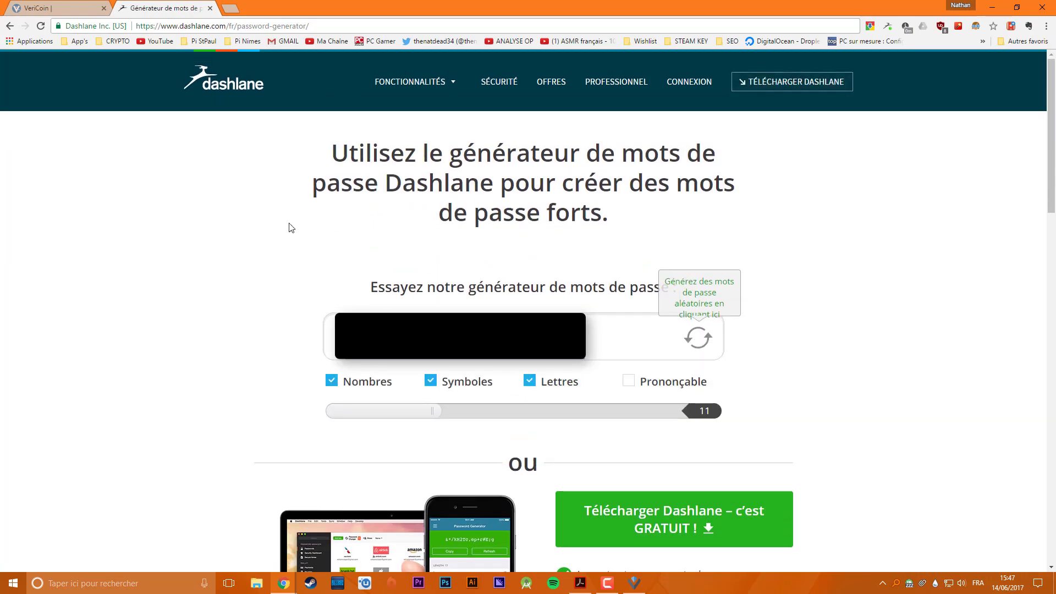
Step: Return to the Verium Vault window and paste the copied password into both the new passphrase and repeat passphrase fields
click(64, 5)
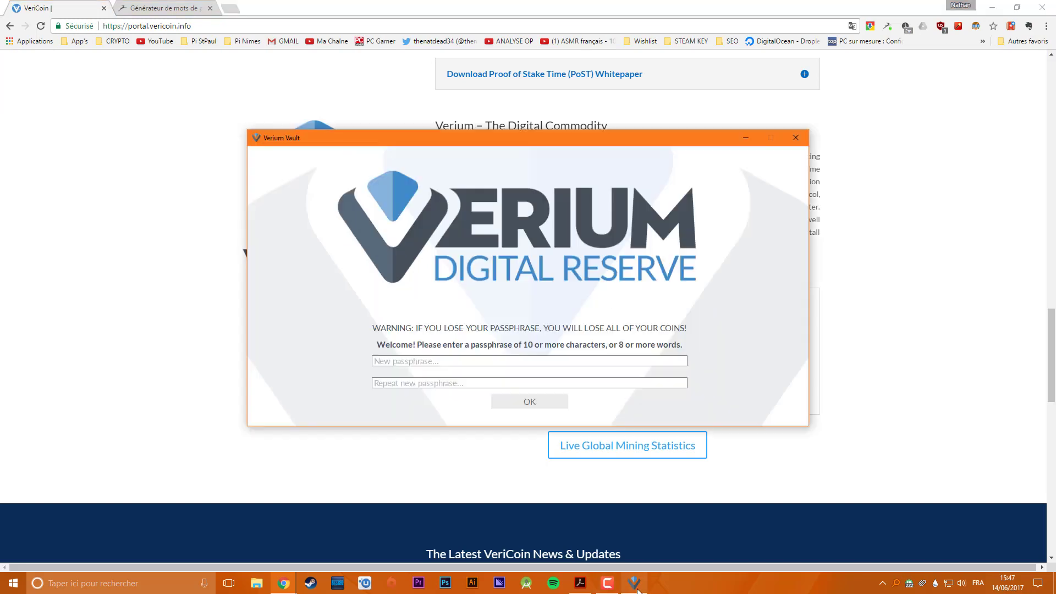
right_click(418, 362)
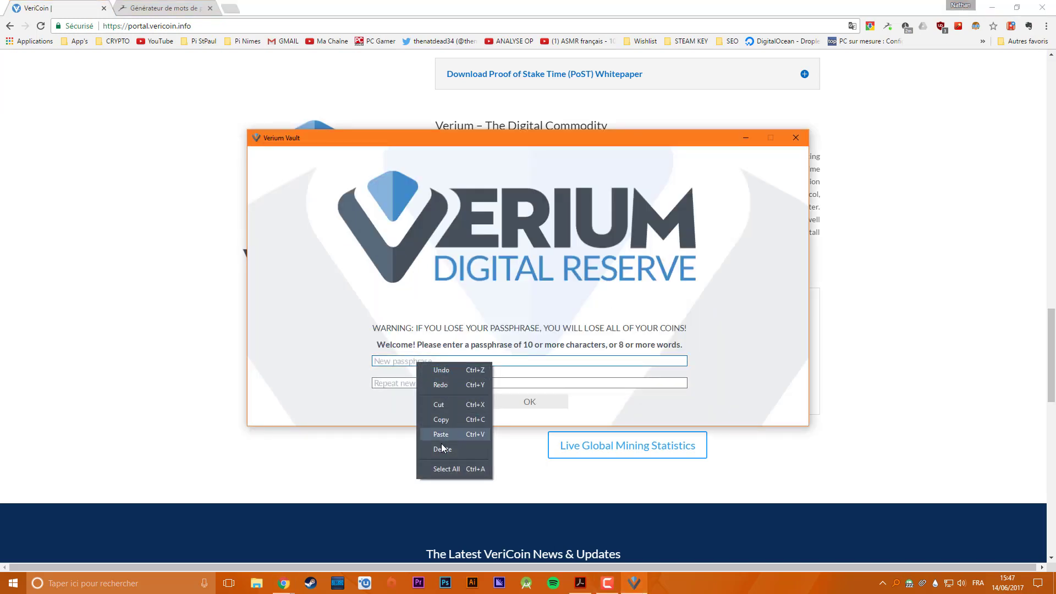
click(440, 434)
click(421, 385)
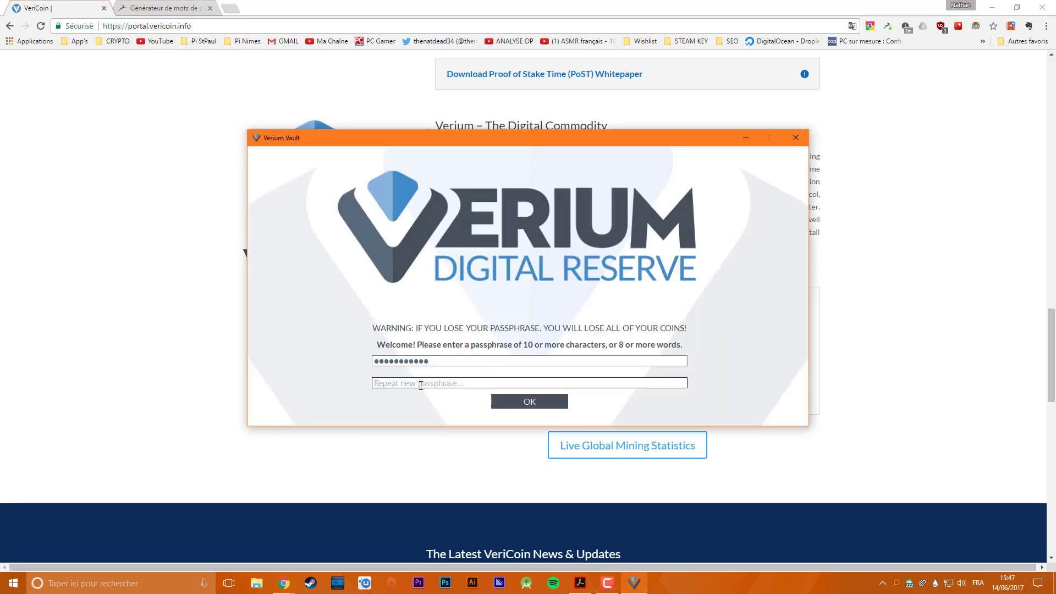
key(ctrl+v)
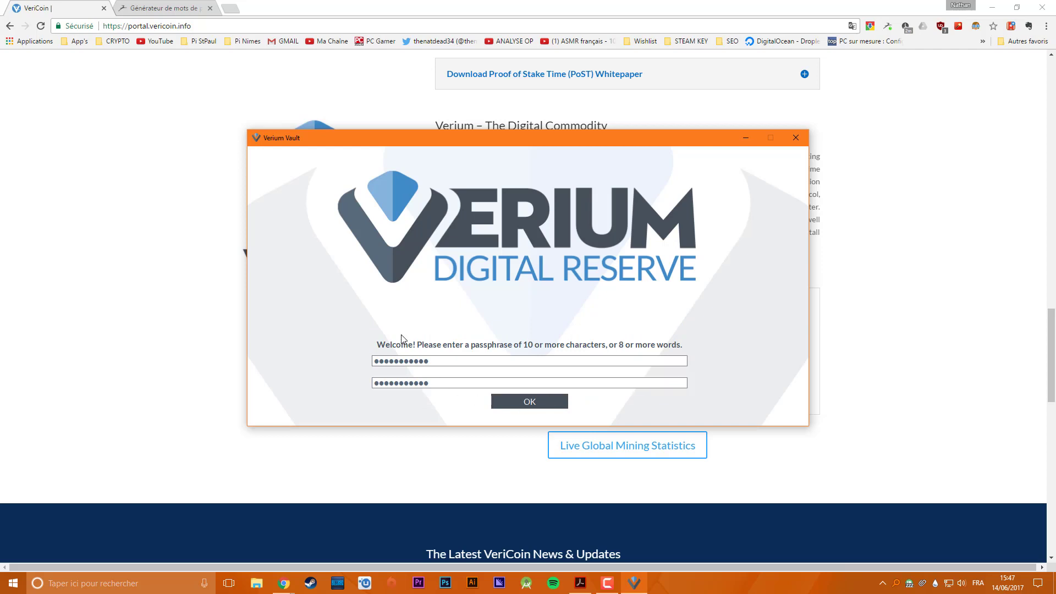
Step: Confirm the new wallet passphrase, then paste the same passphrase to unlock the wallet
click(527, 405)
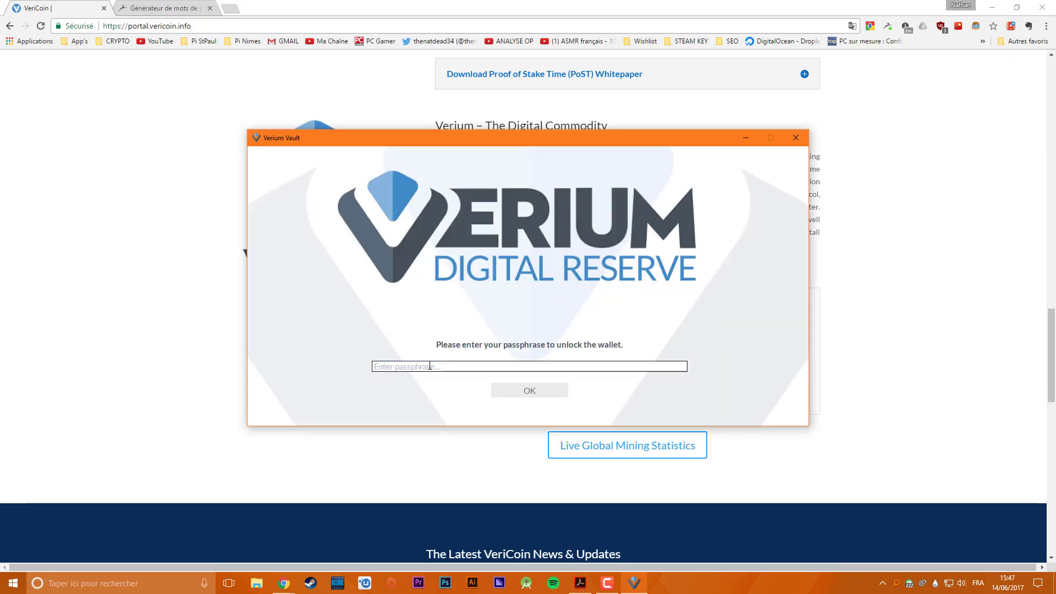
key(ctrl+v)
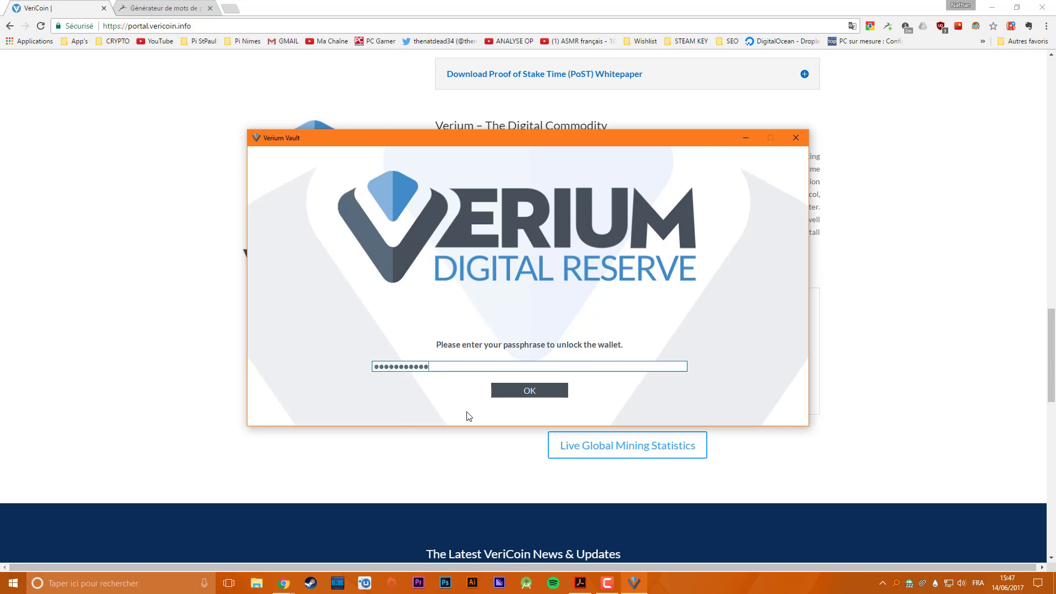
click(530, 390)
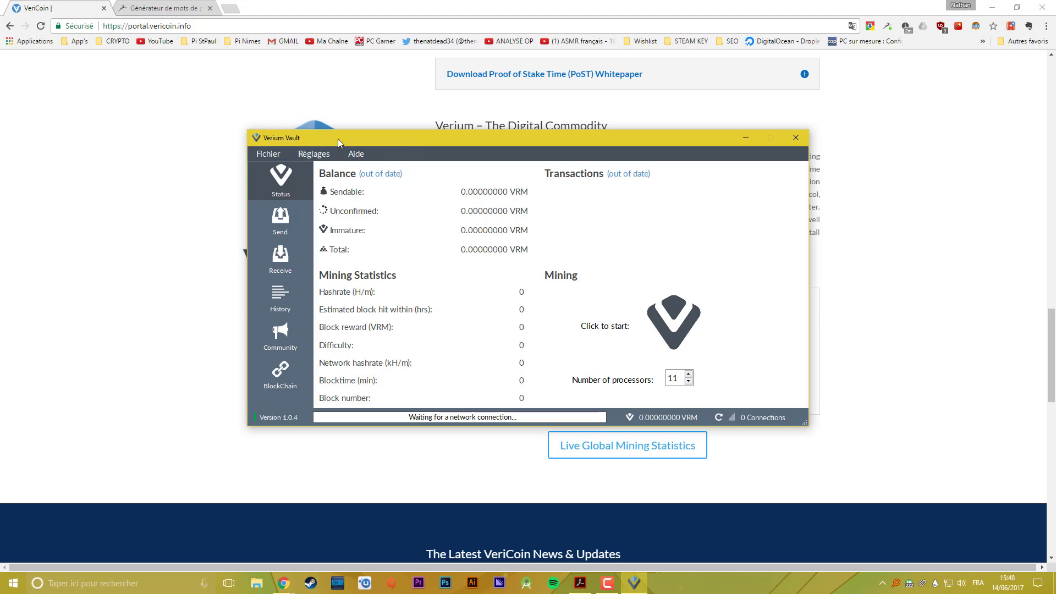
Step: Reposition the wallet window and look through its Send, Receive, History and Community pages
mouse_move(338, 139)
mouse_down()
mouse_move(338, 122)
mouse_move(347, 126)
mouse_up()
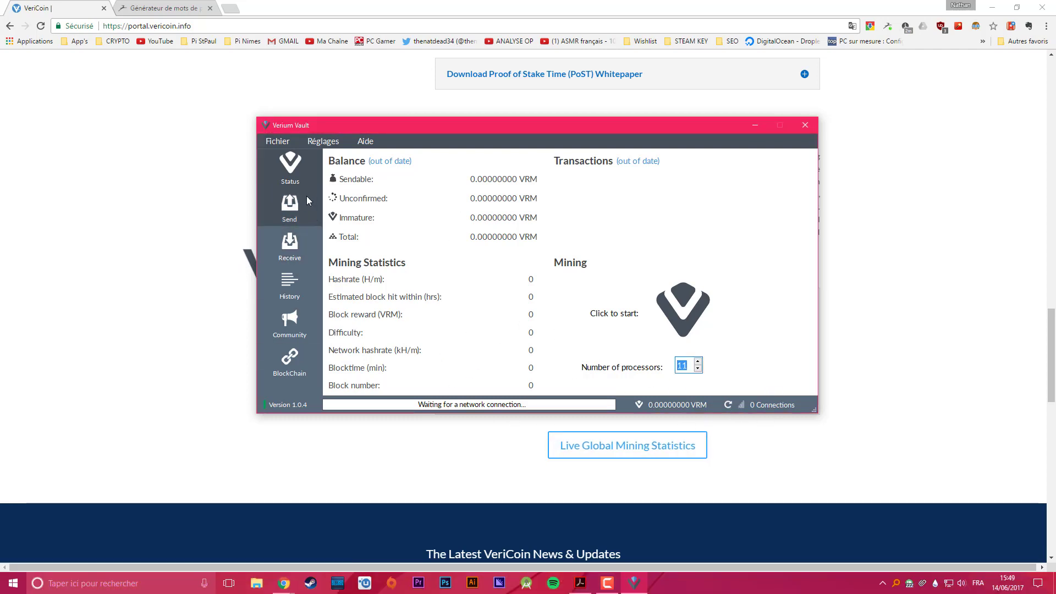
click(301, 201)
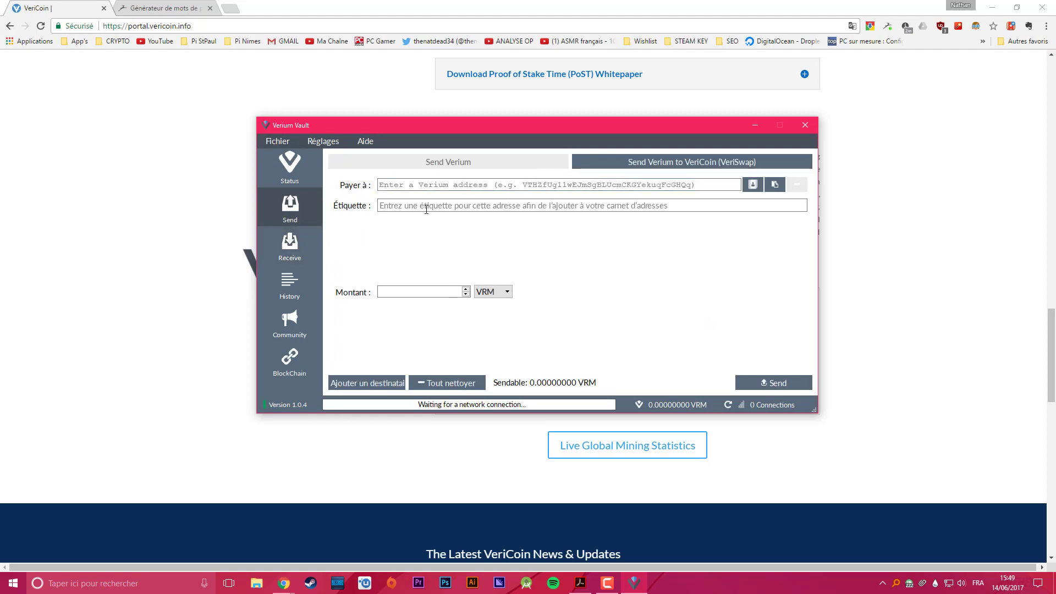
click(289, 246)
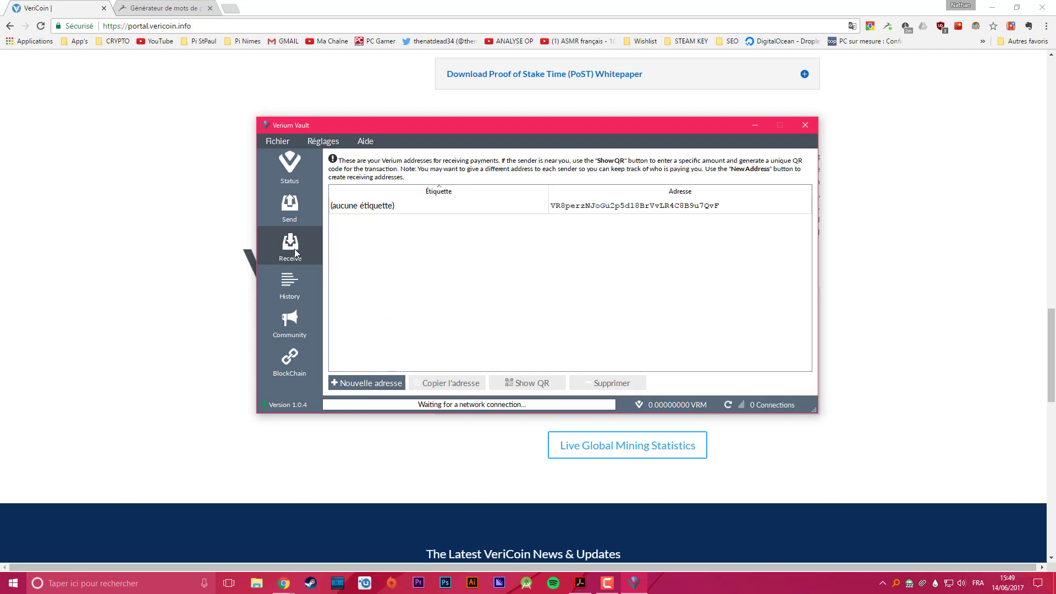
click(289, 283)
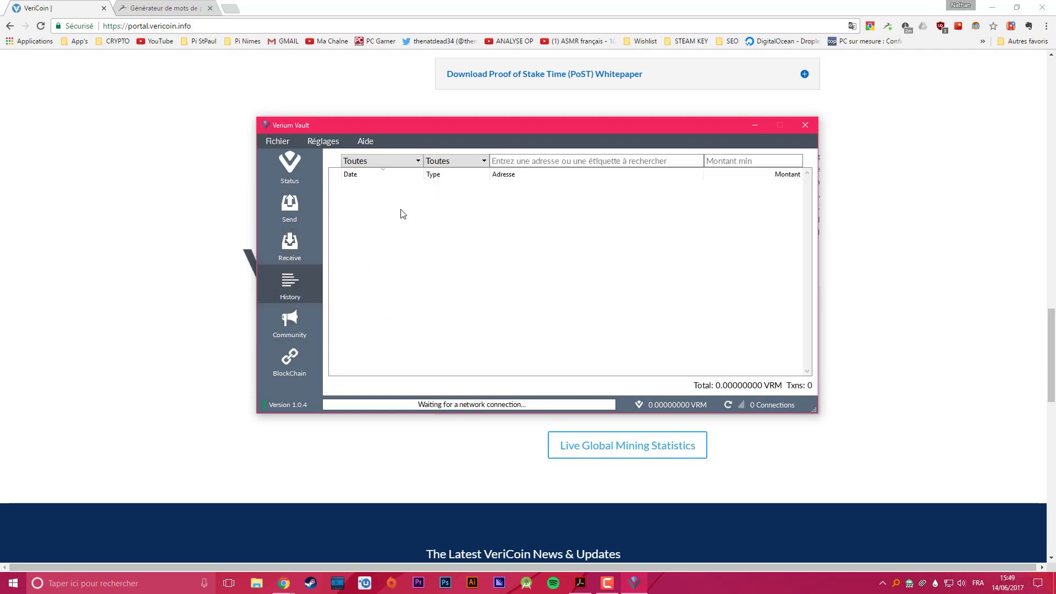
click(271, 329)
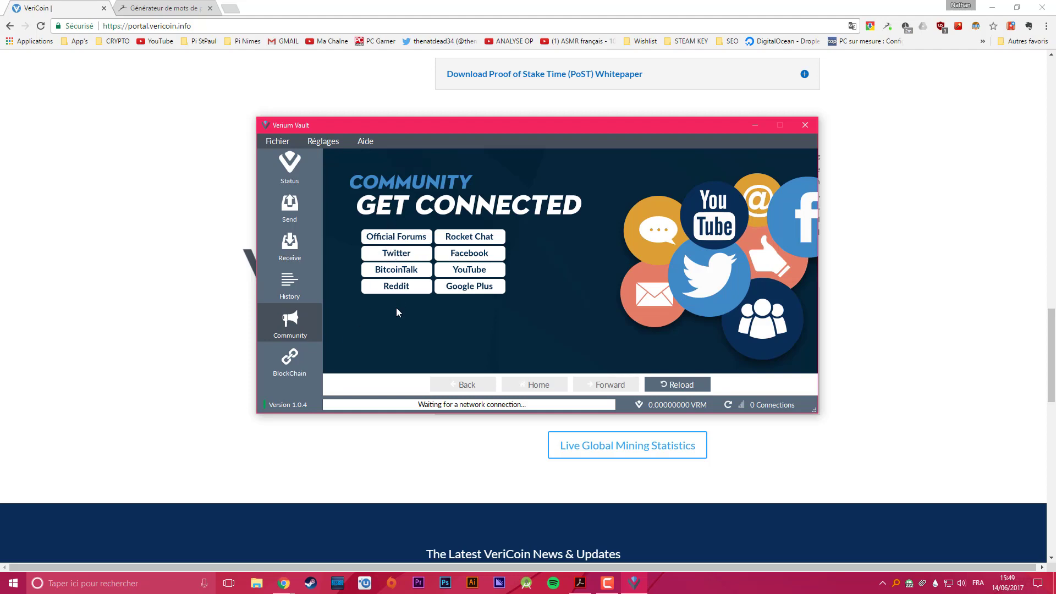
Step: Examine the prices, search field and recent blocks in the wallet's Verium Blockchain Explorer, and return to the Status page
click(288, 358)
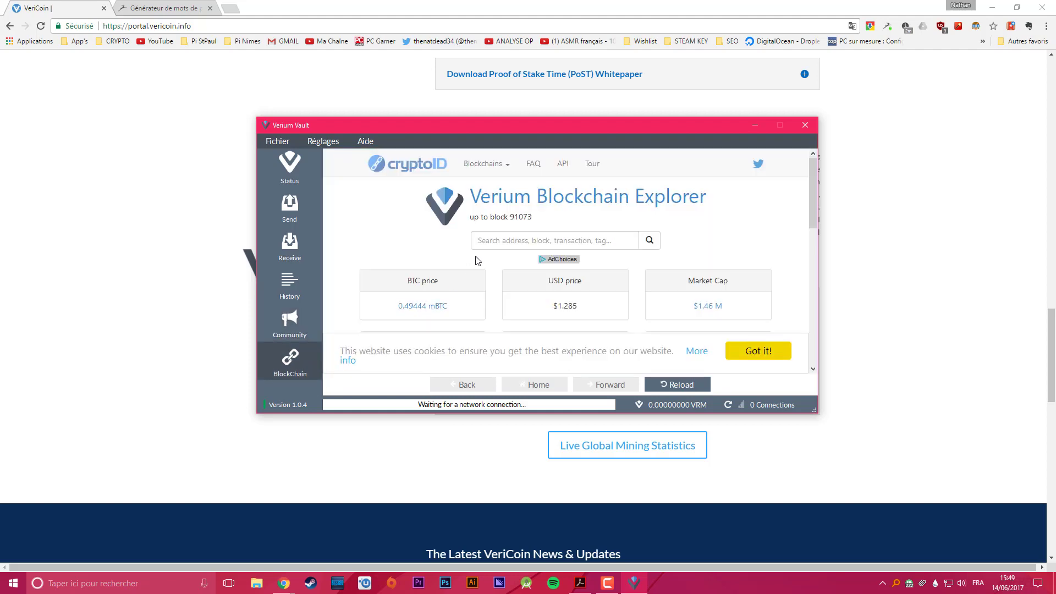
scroll(477, 260, down, 5)
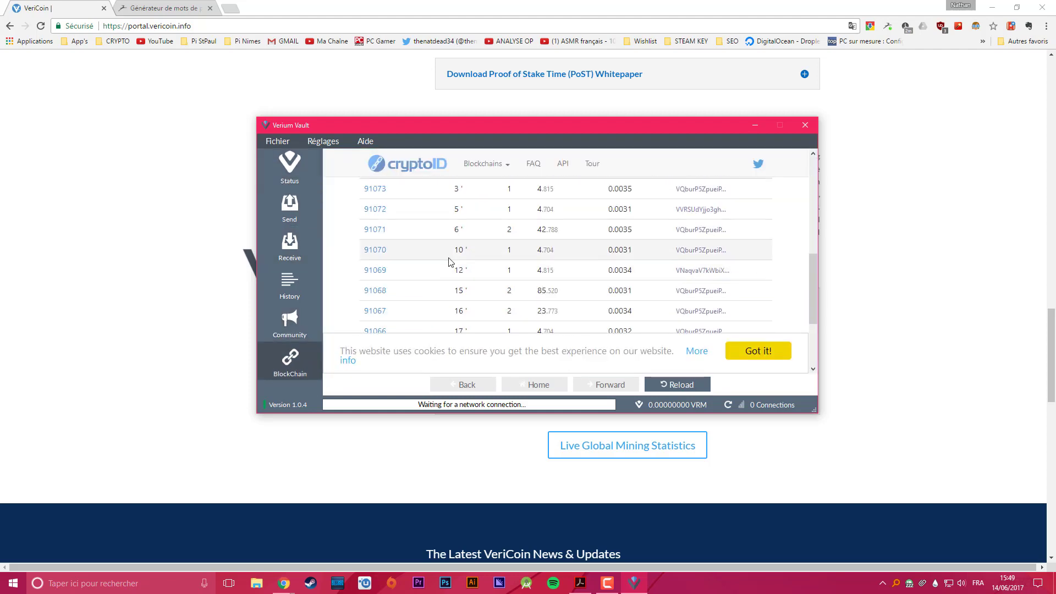
scroll(449, 263, up, 6)
right_click(445, 298)
click(351, 269)
scroll(351, 271, up, 3)
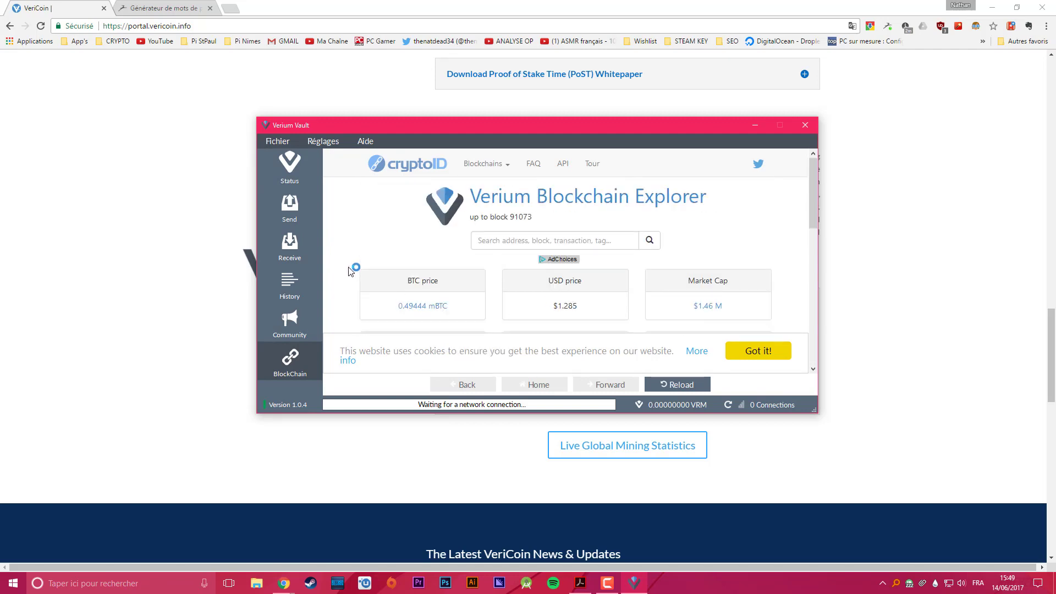
click(602, 238)
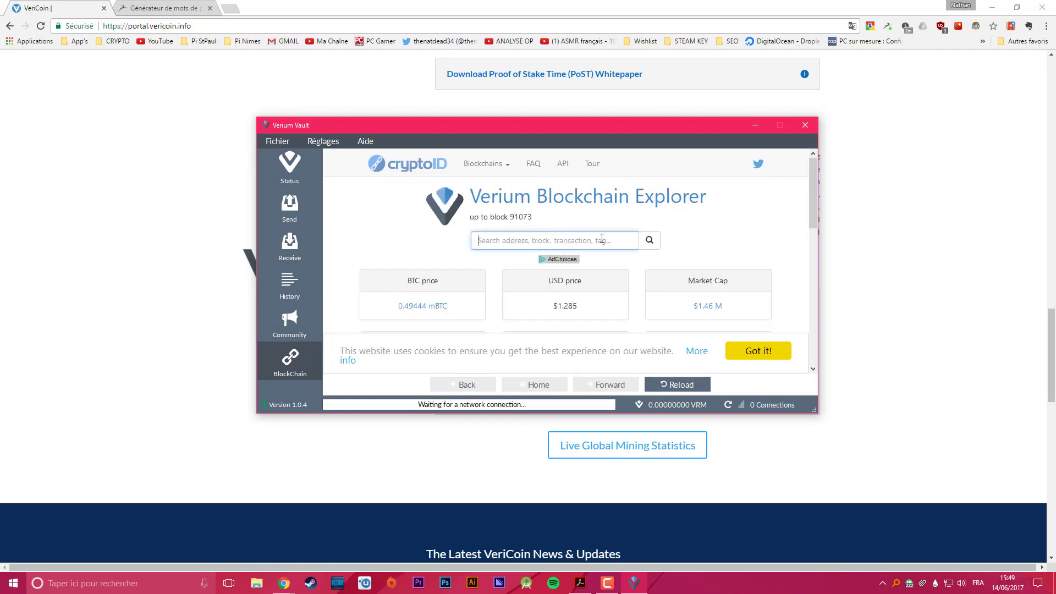
scroll(797, 270, down, 1)
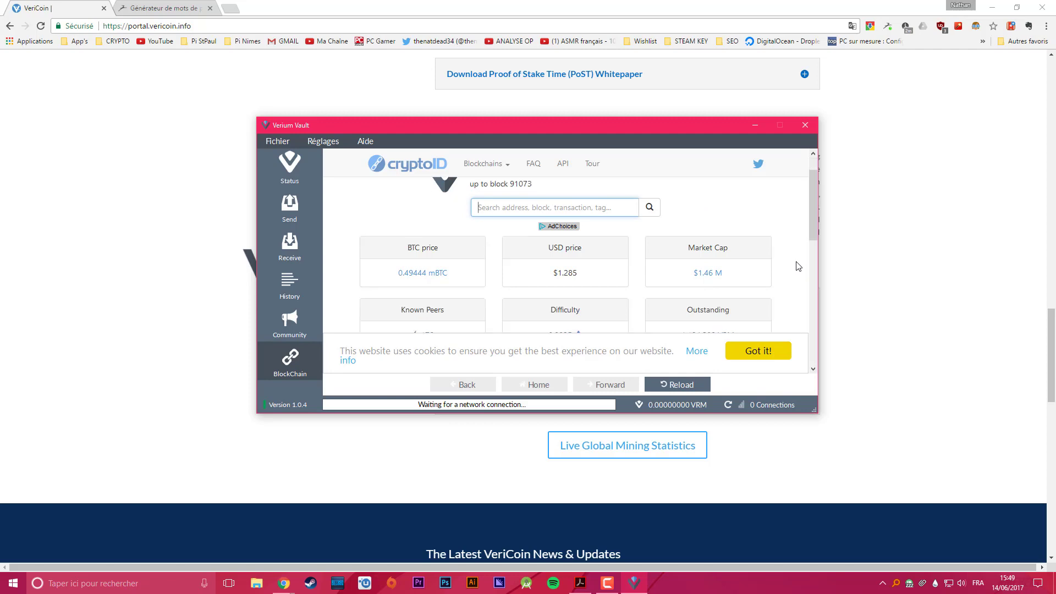
scroll(759, 278, up, 1)
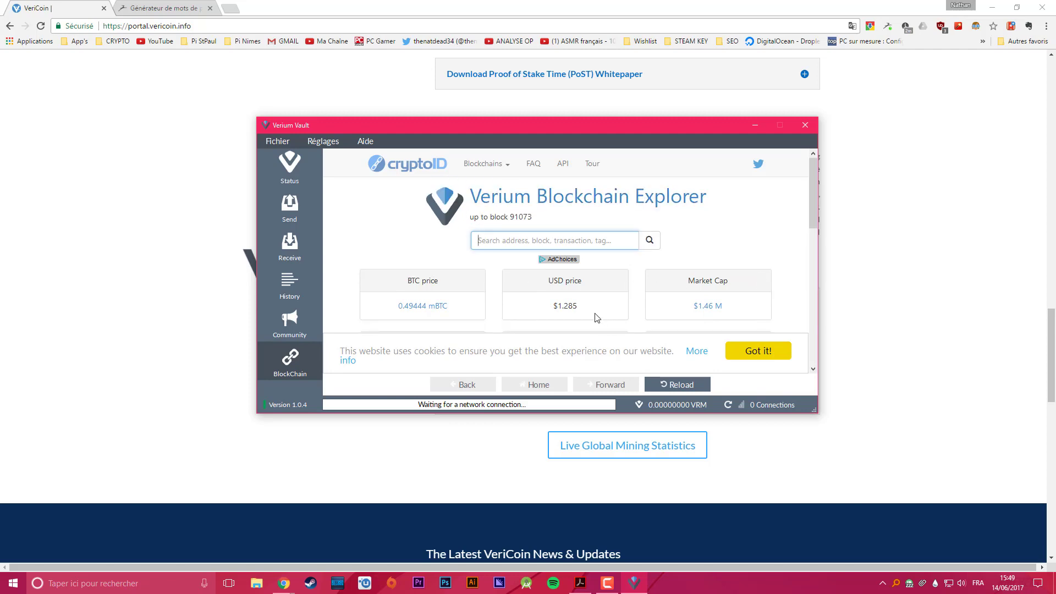
drag(579, 306, 545, 305)
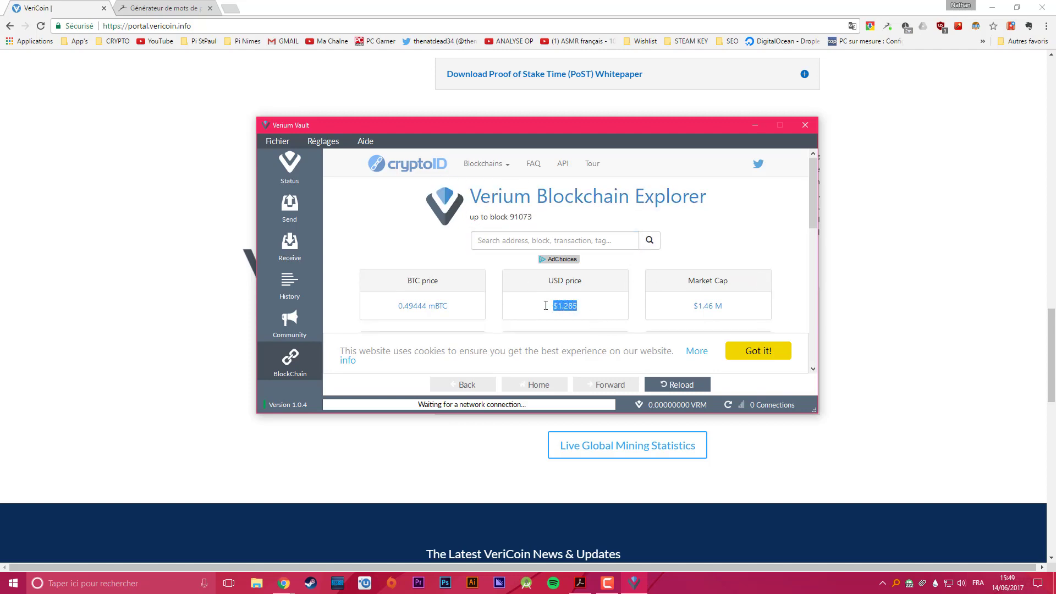
click(409, 242)
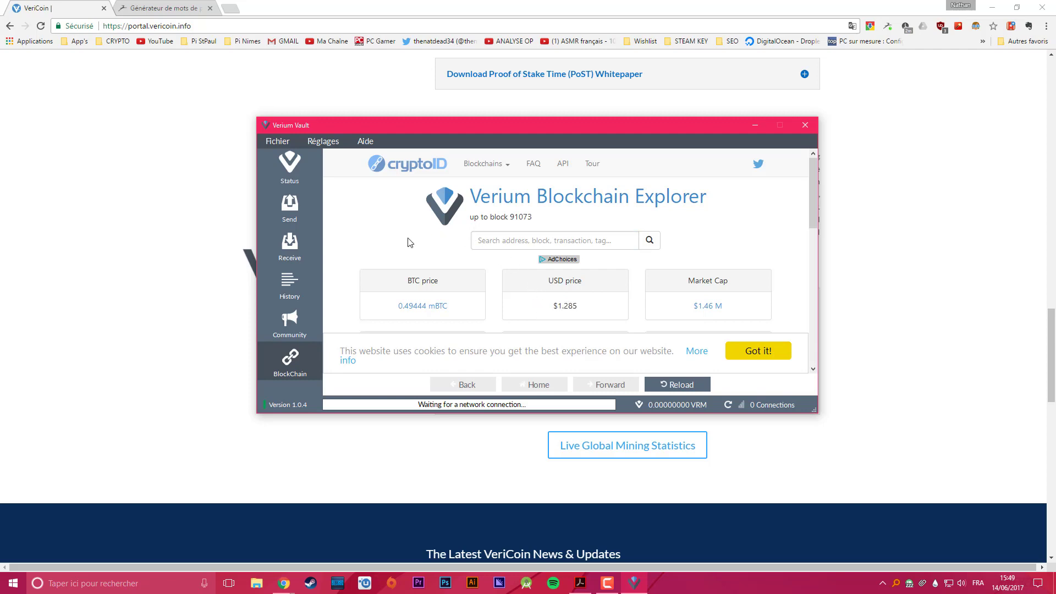
click(278, 172)
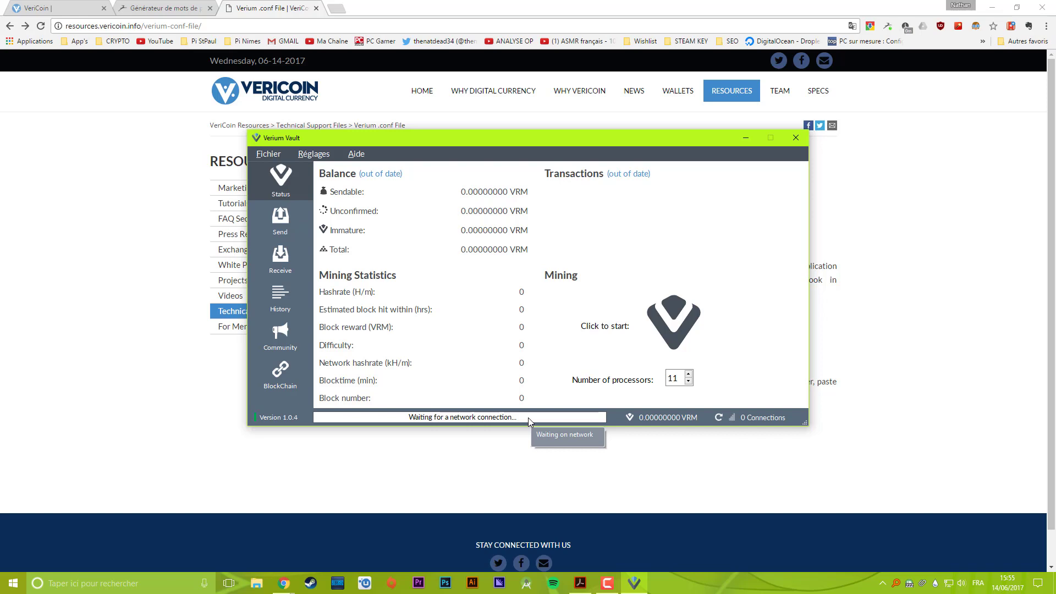
Step: Switch to the browser and open the latest verium.conf file from the Verium .conf File page
click(456, 446)
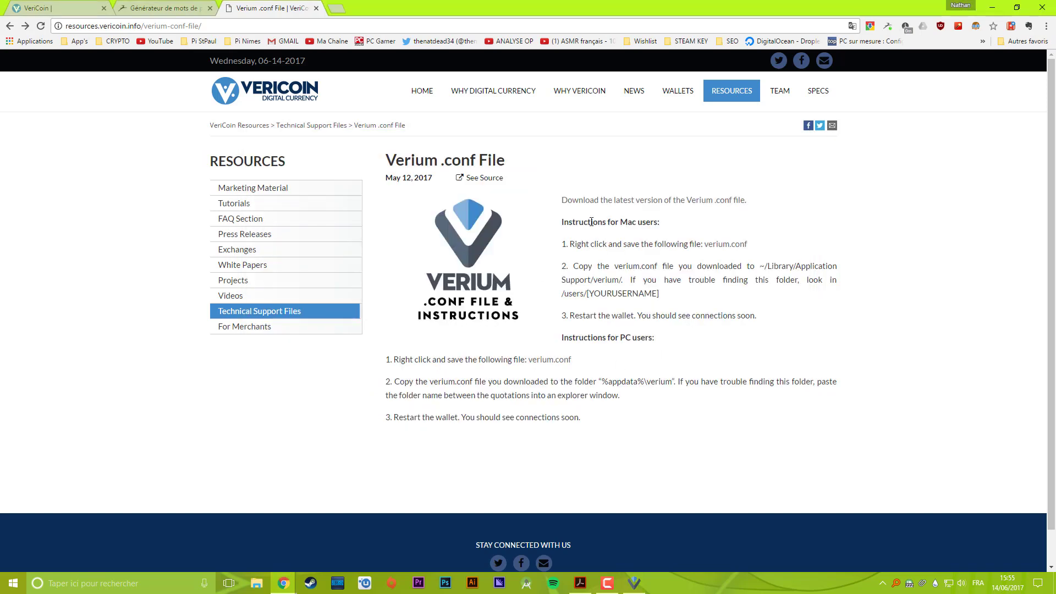
right_click(601, 204)
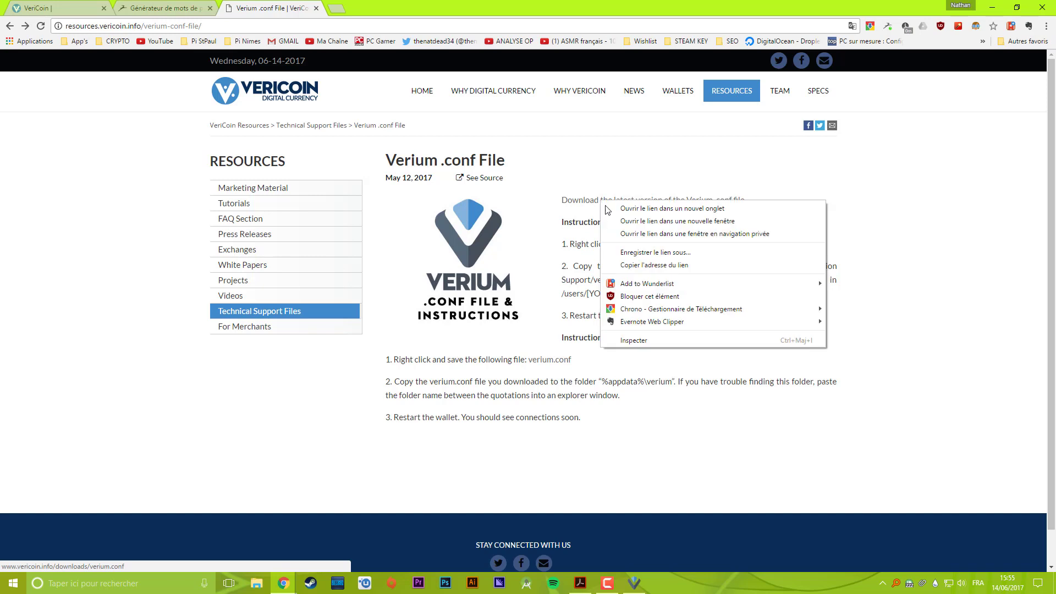
click(578, 234)
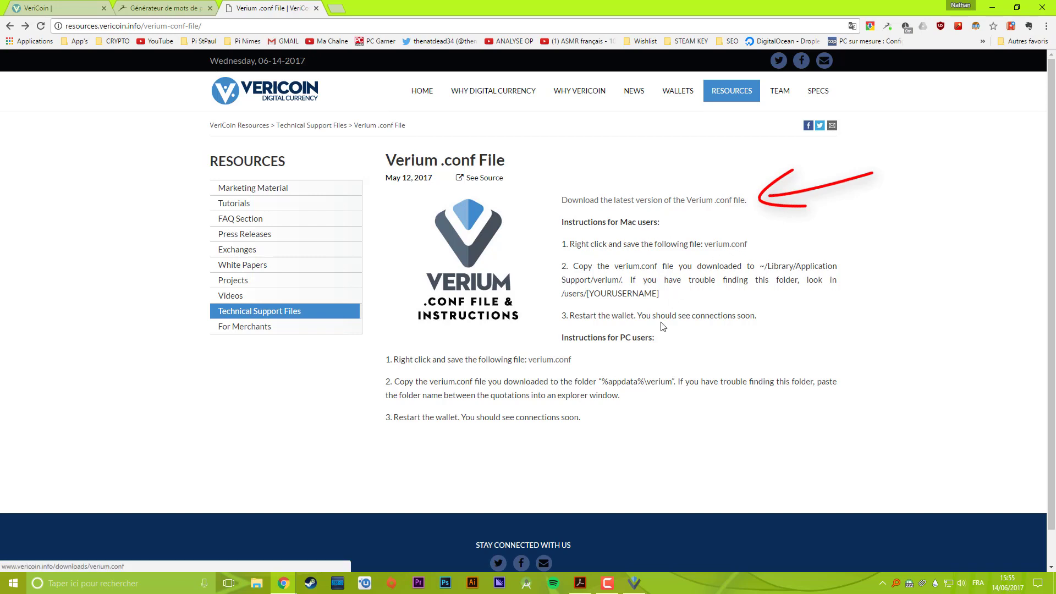
click(572, 201)
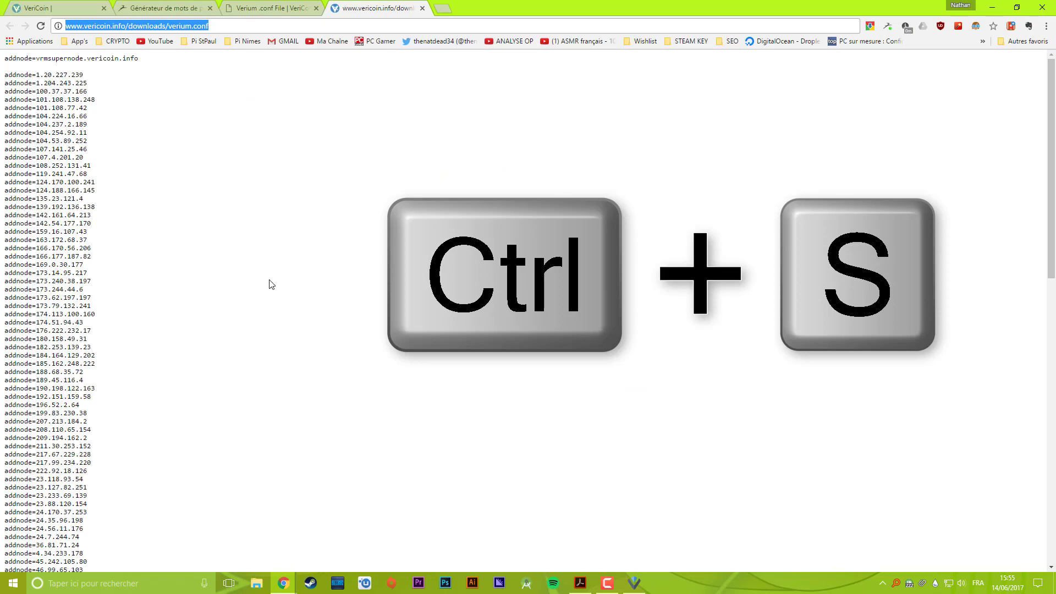
Step: Start saving the configuration file and create and enter a new folder named v inside Téléchargements
key(ctrl+s)
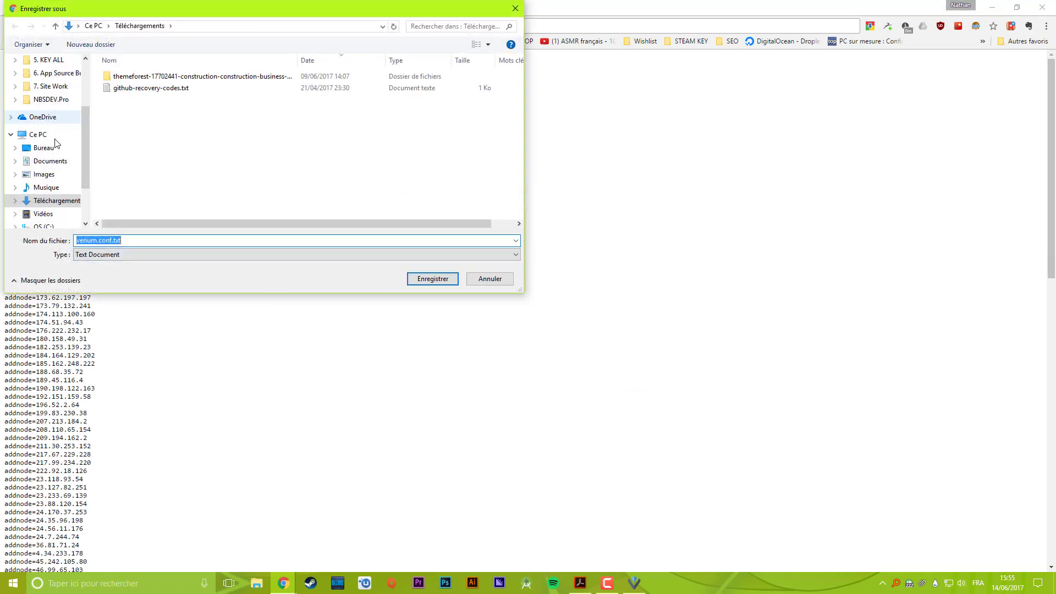
click(136, 239)
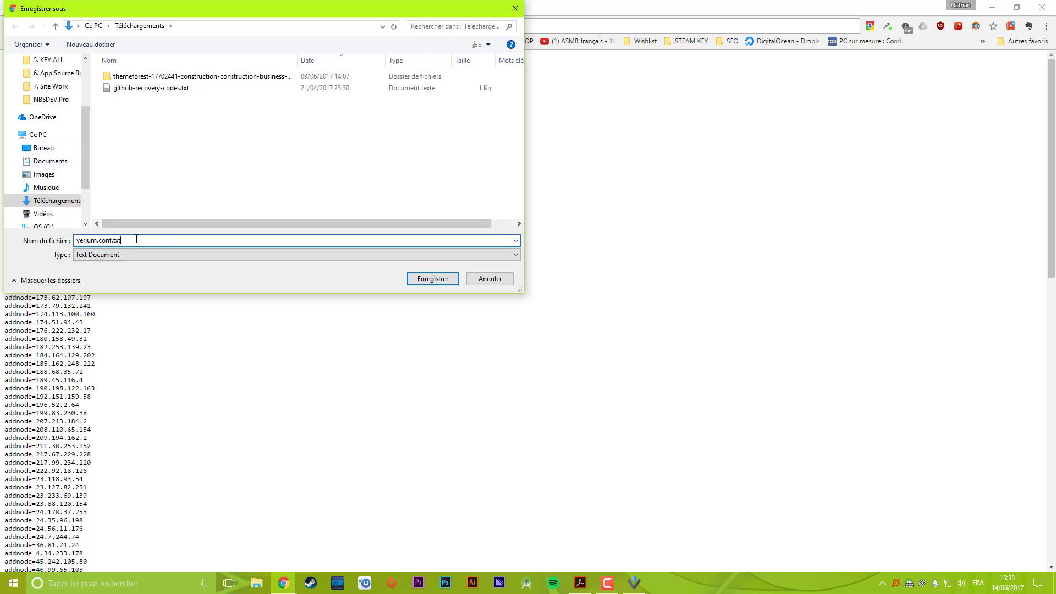
click(90, 45)
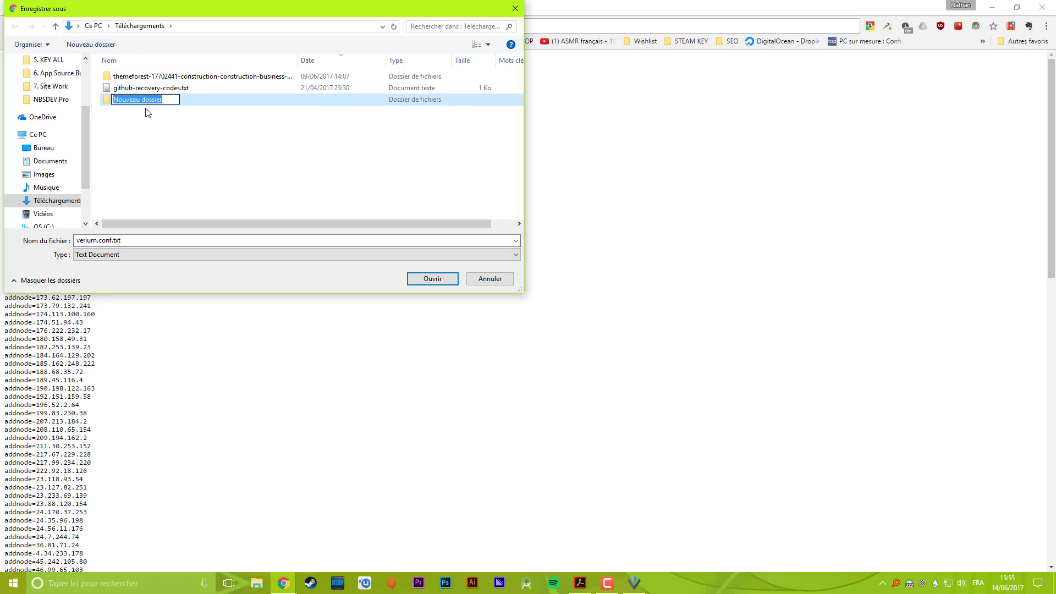
text(v)
key(Return)
key(Return)
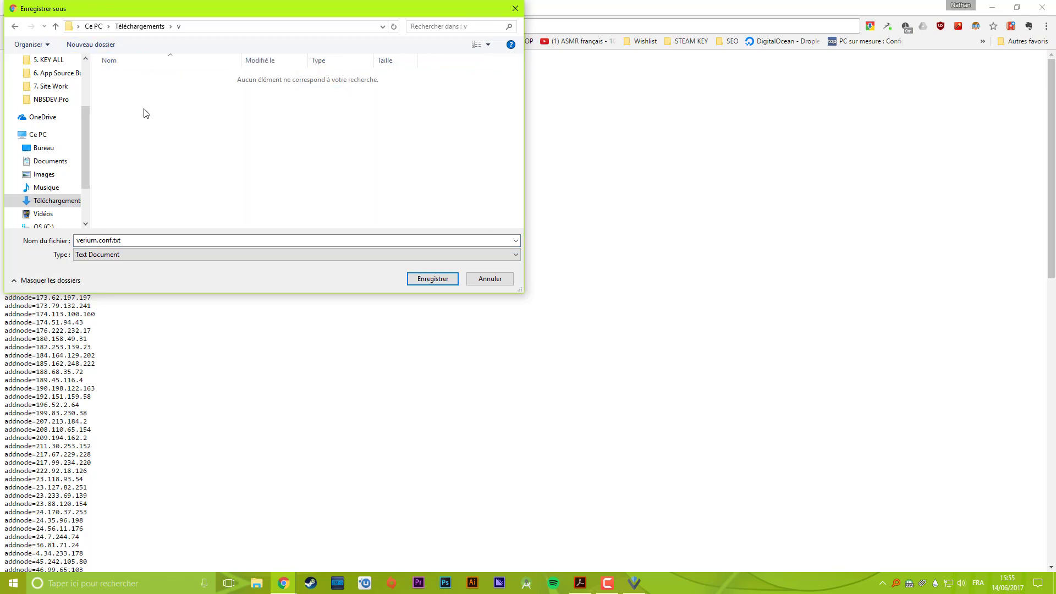
Step: Save the file as verium.conf without the .txt extension and return to the Verium .conf File page
double_click(137, 241)
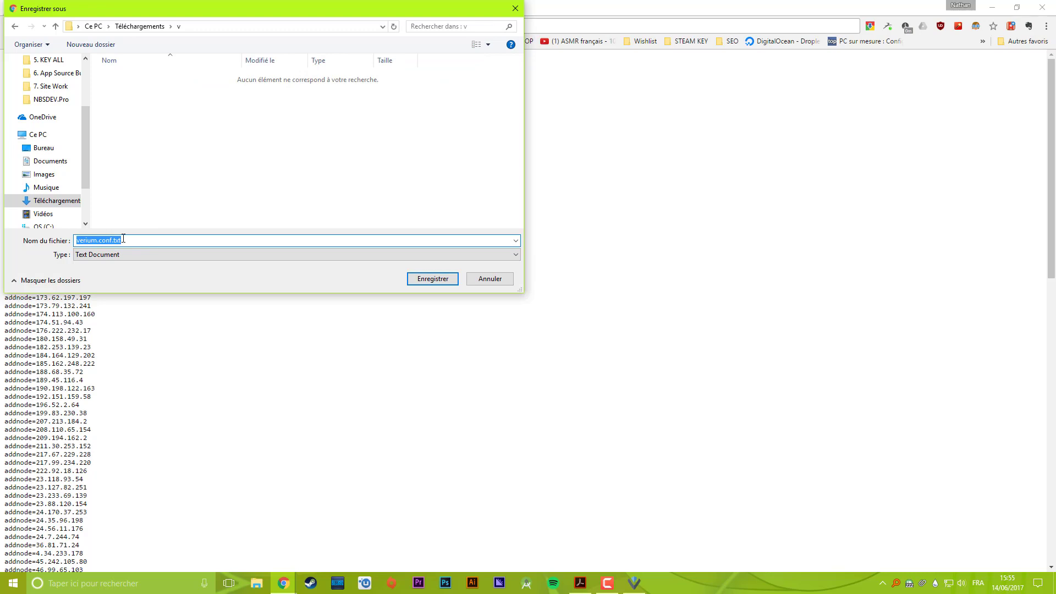
click(128, 240)
drag(113, 240, 129, 240)
key(Return)
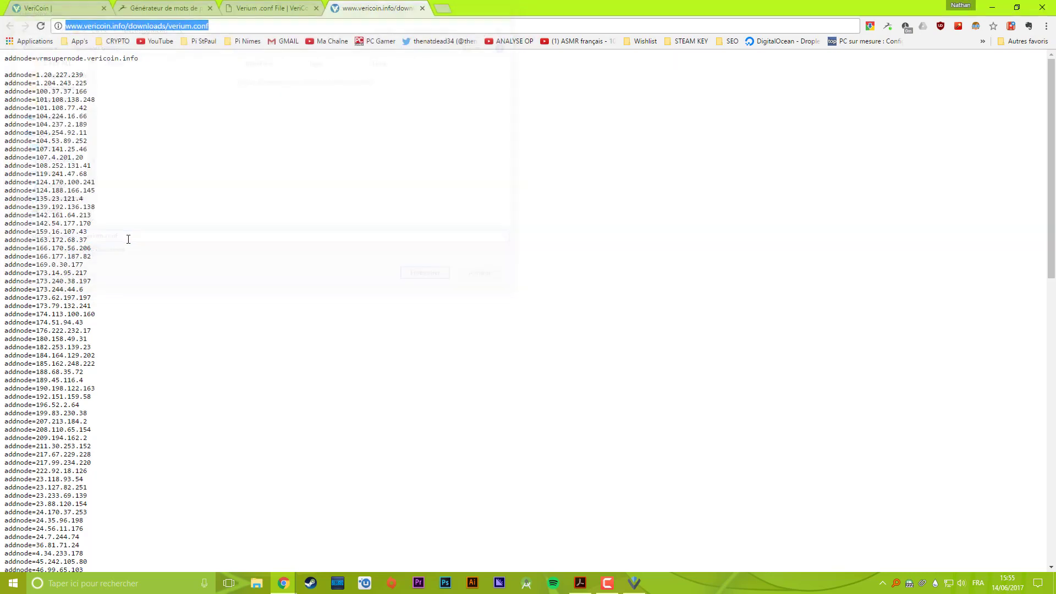
click(272, 8)
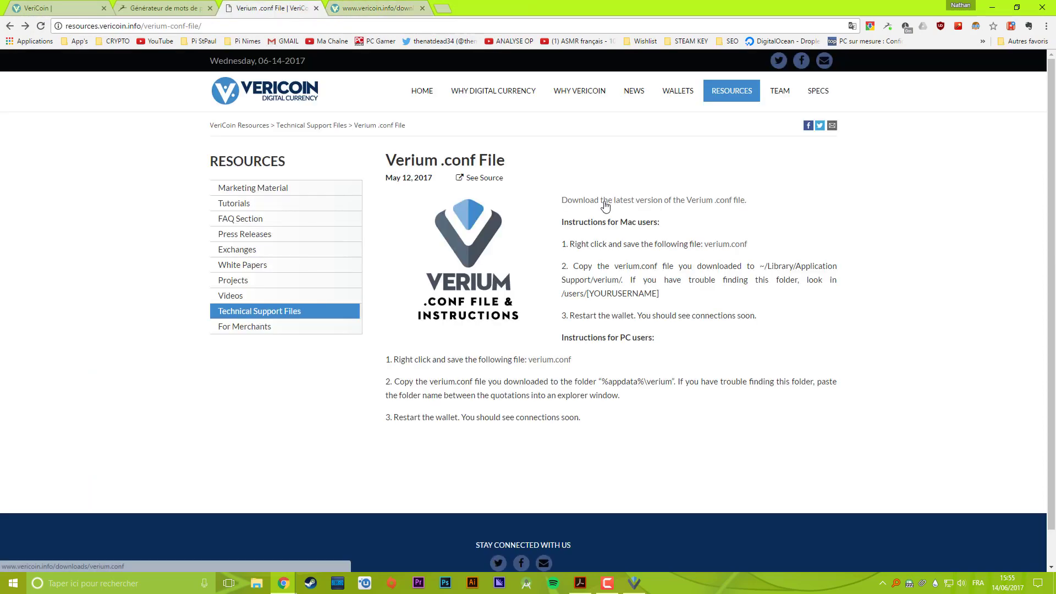
click(372, 6)
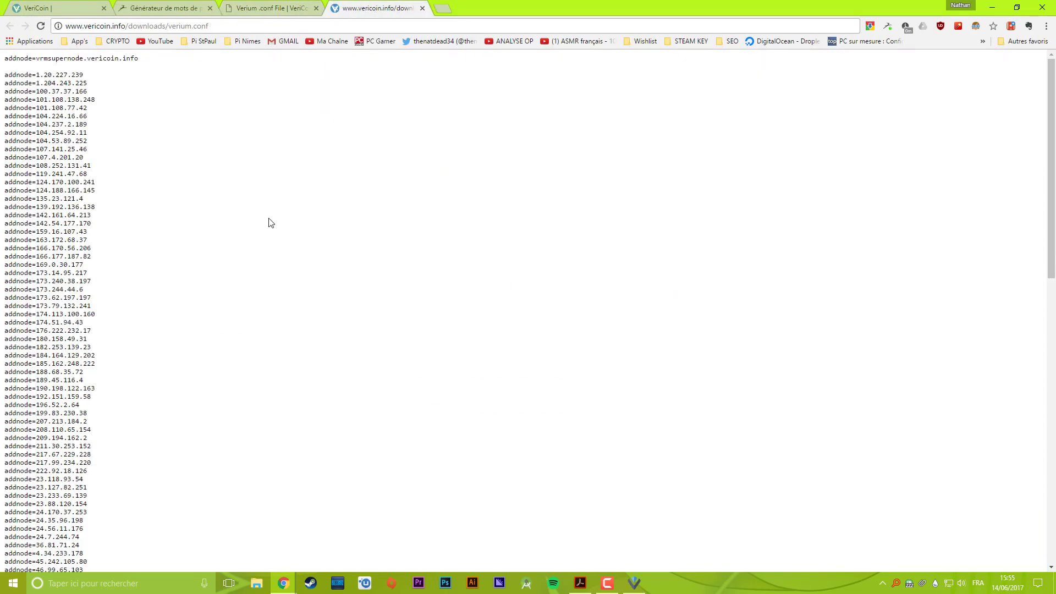
key(ctrl+s)
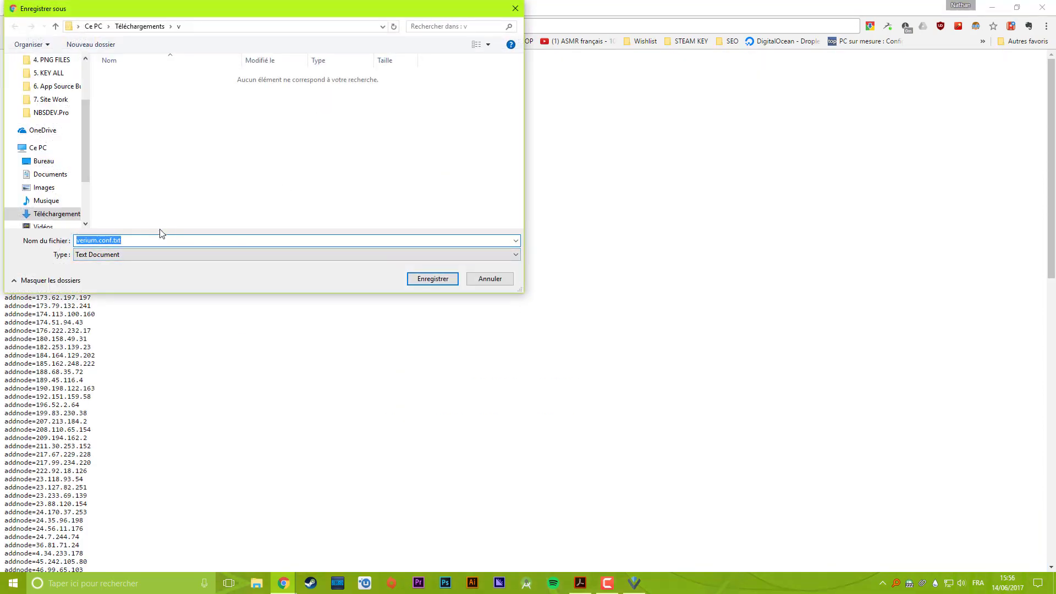
click(489, 278)
key(ctrl+shift+Tab)
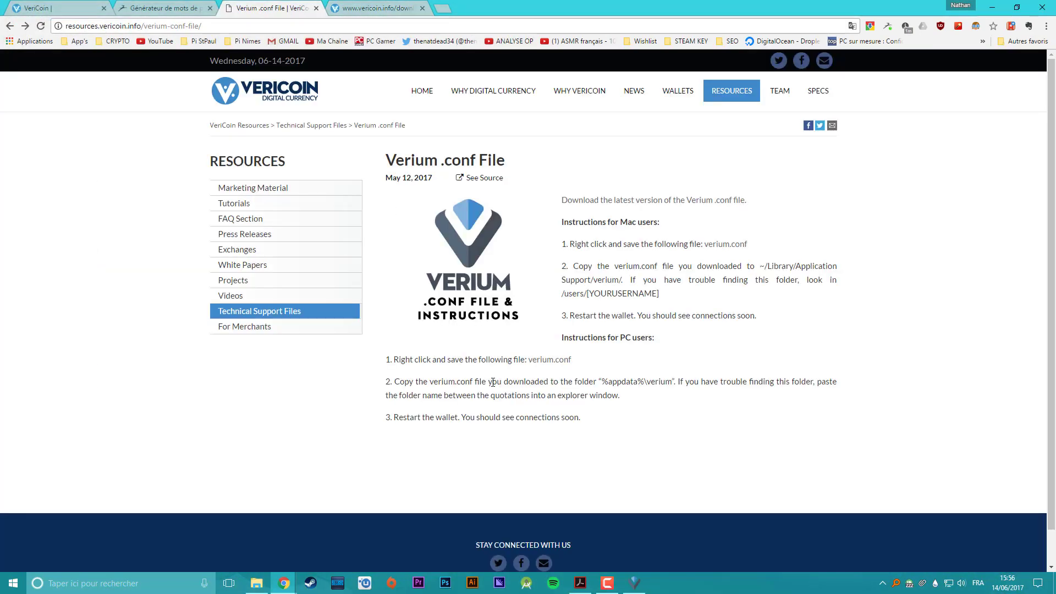
Step: Open the %appdata%\verium folder through the Windows Run dialog, using the path in the PC instructions, and move its window aside
key(super+r)
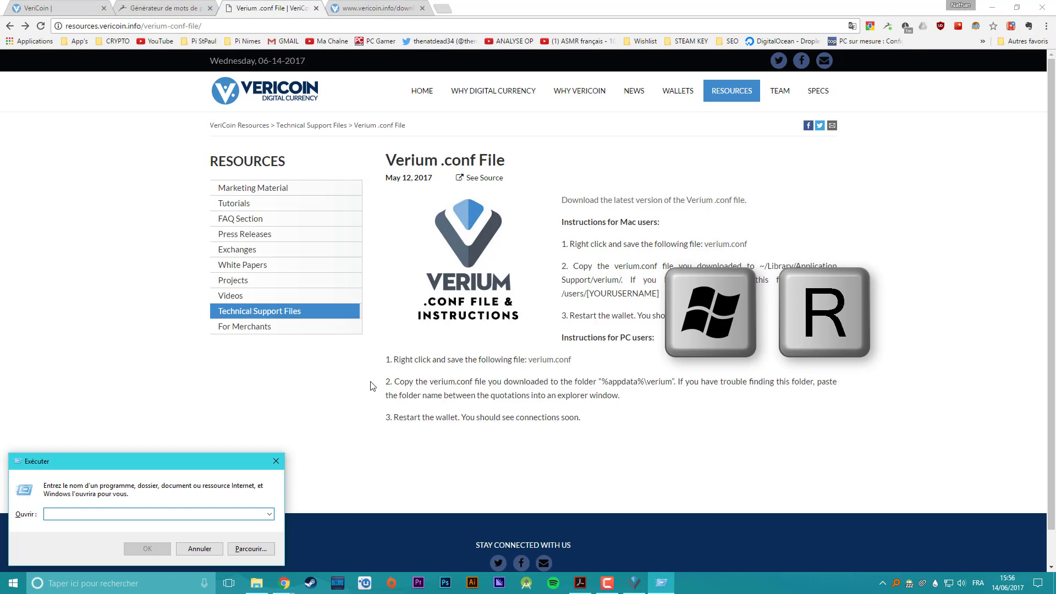
drag(602, 380, 673, 386)
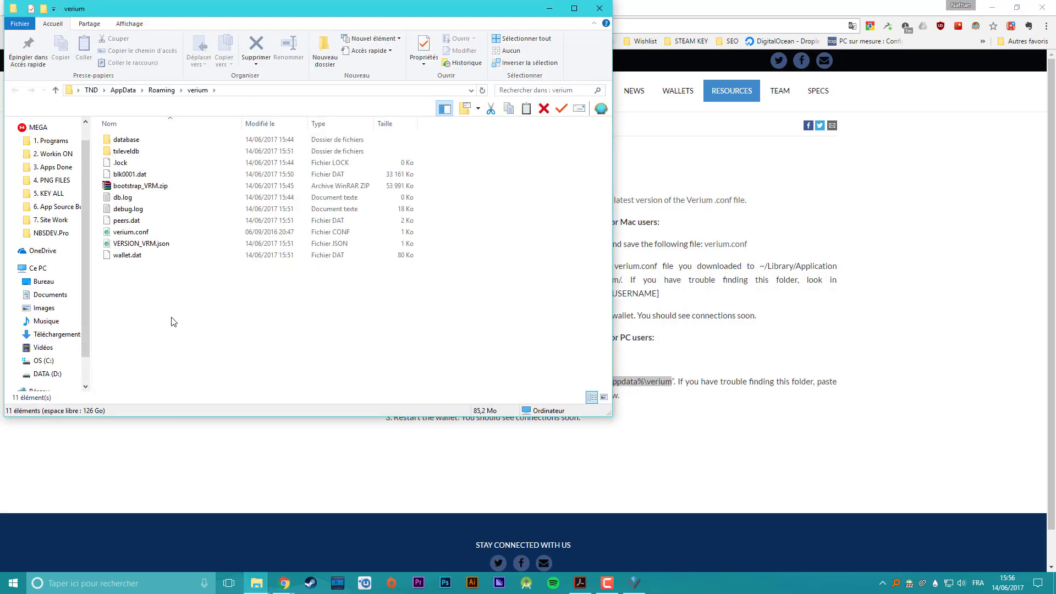
drag(164, 332, 259, 352)
drag(213, 13, 459, 63)
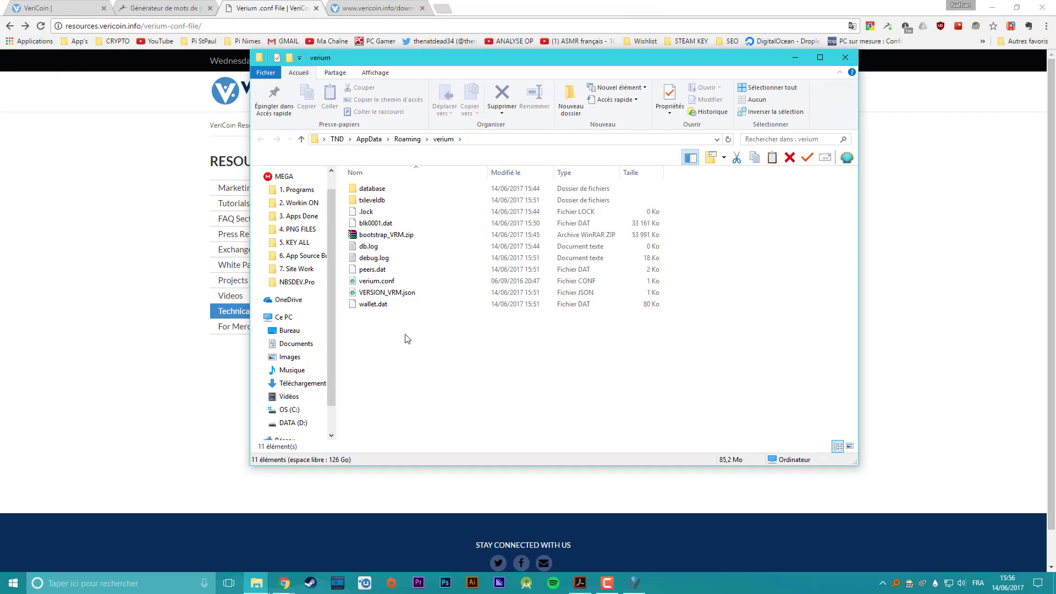
drag(454, 61, 985, 128)
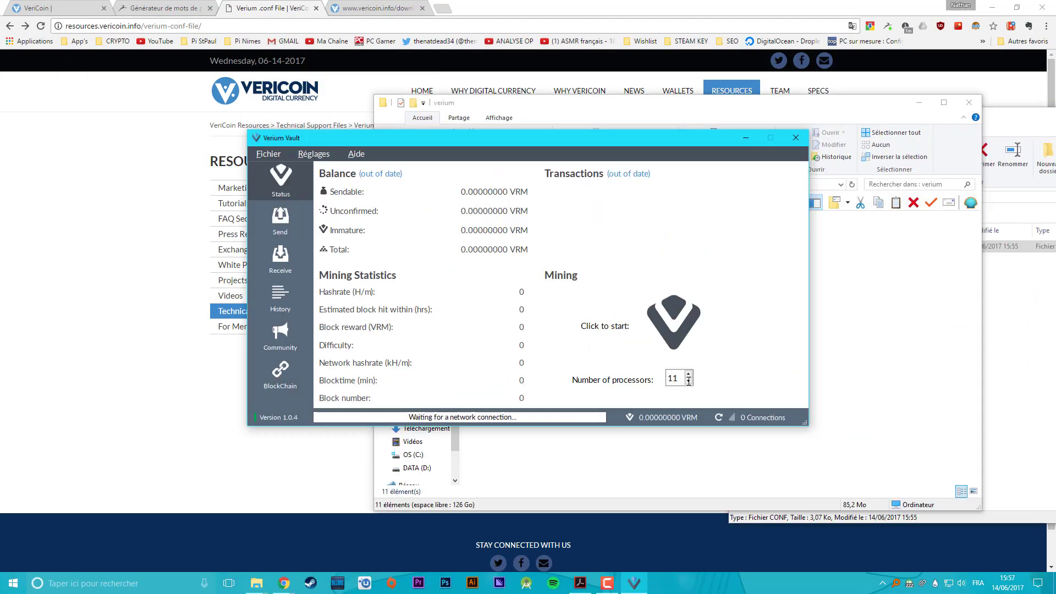
Step: Quit Verium Vault and copy the downloaded verium.conf file from the v folder in Téléchargements
click(268, 154)
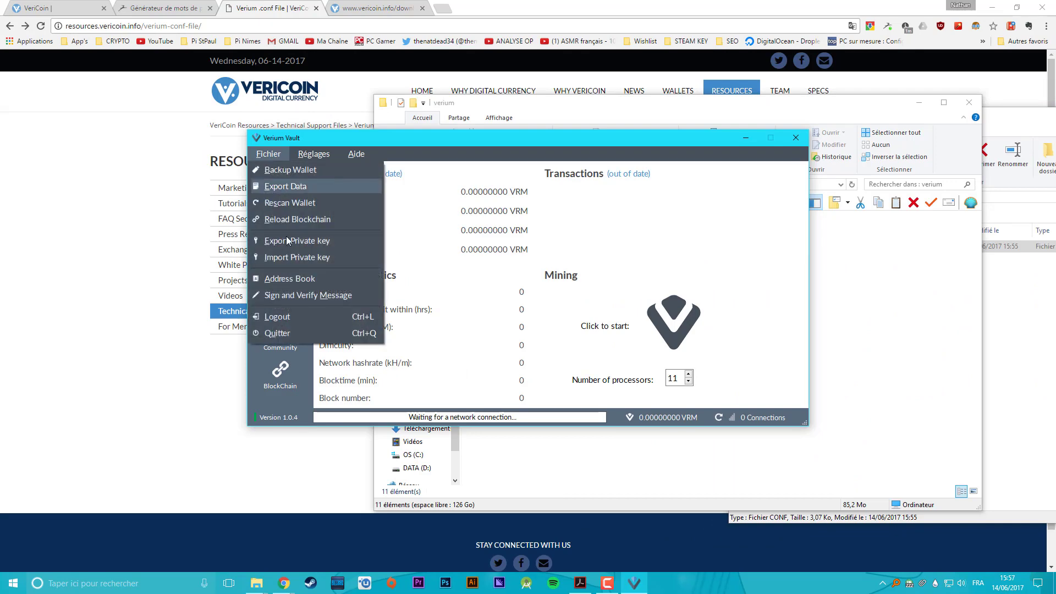
click(280, 332)
click(991, 357)
right_click(865, 246)
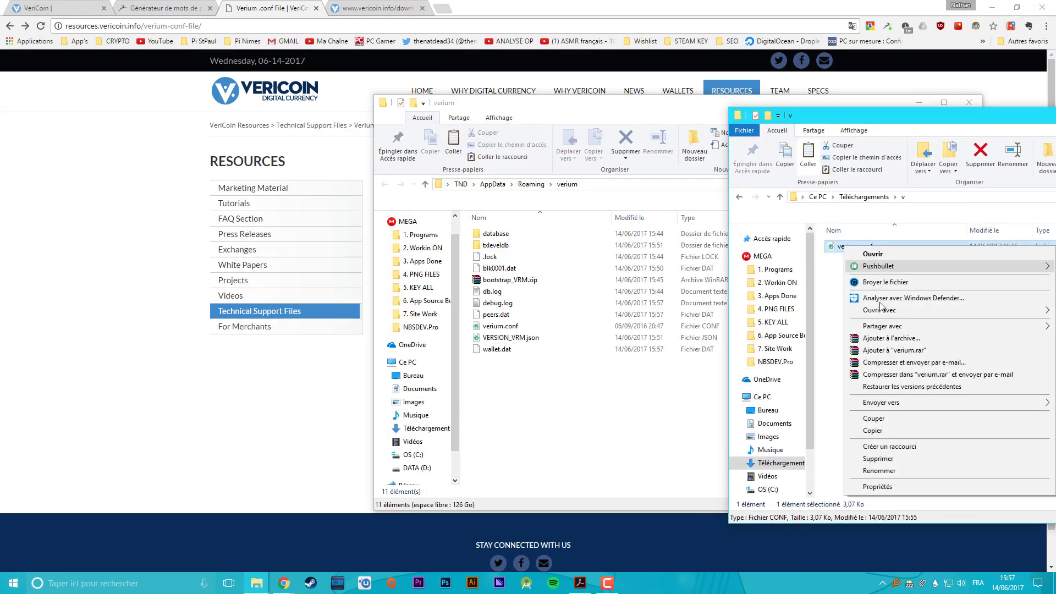
click(873, 430)
Step: Paste verium.conf into the AppData\Roaming\verium folder, replacing the existing configuration file
click(527, 409)
right_click(529, 410)
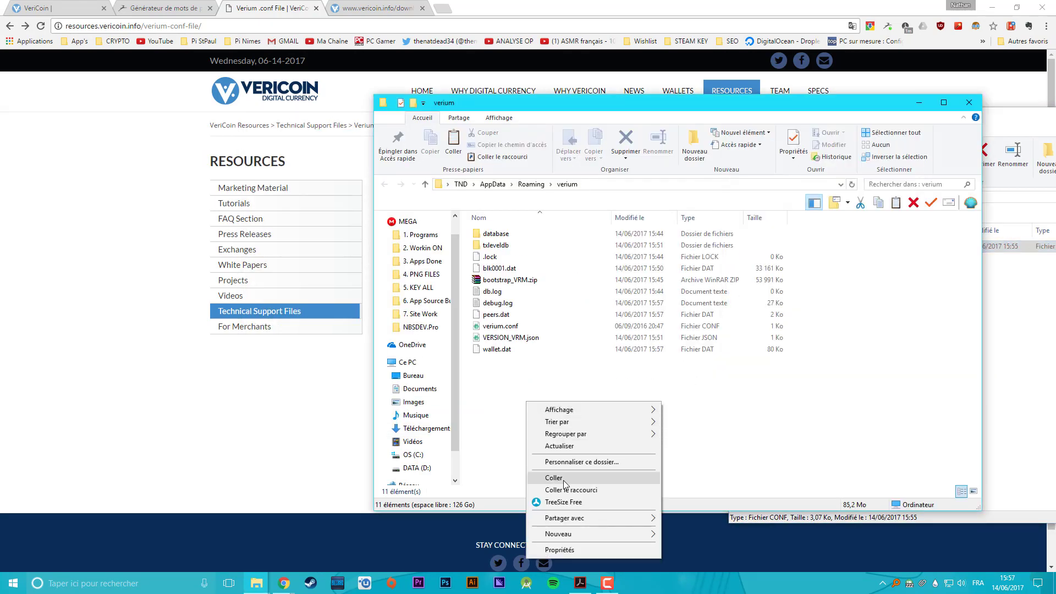
click(550, 479)
click(461, 217)
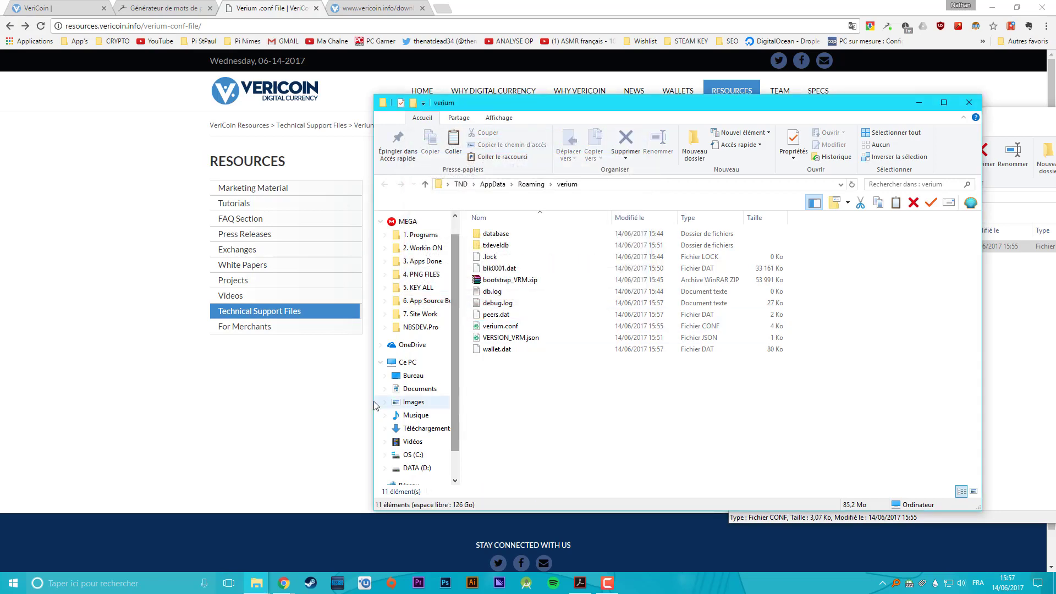
Step: Find Verium with the Windows search, relaunch the wallet and unlock it with the wallet passphrase
click(352, 402)
click(130, 585)
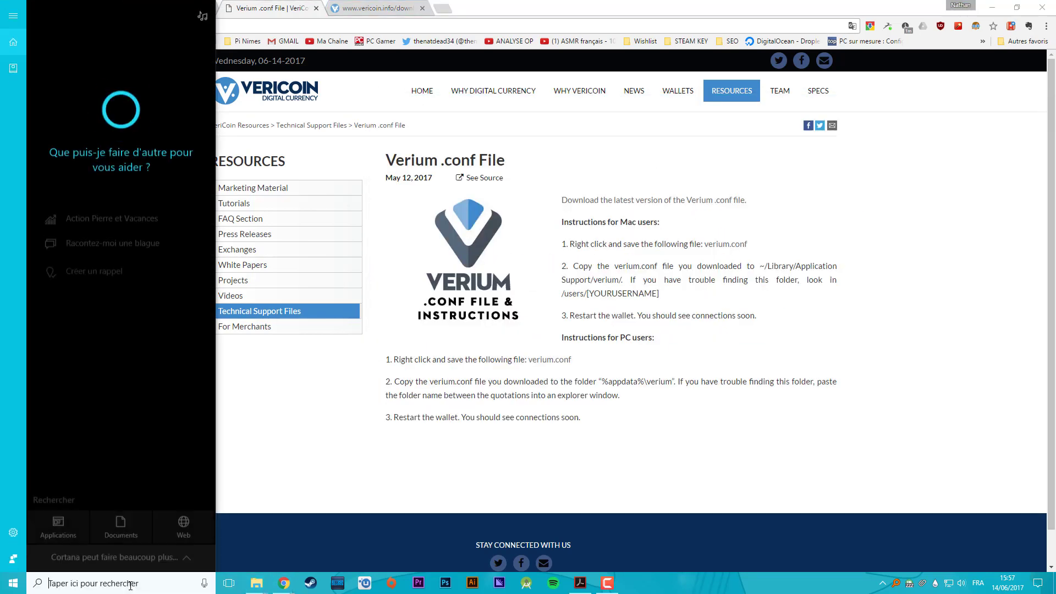
text(veri)
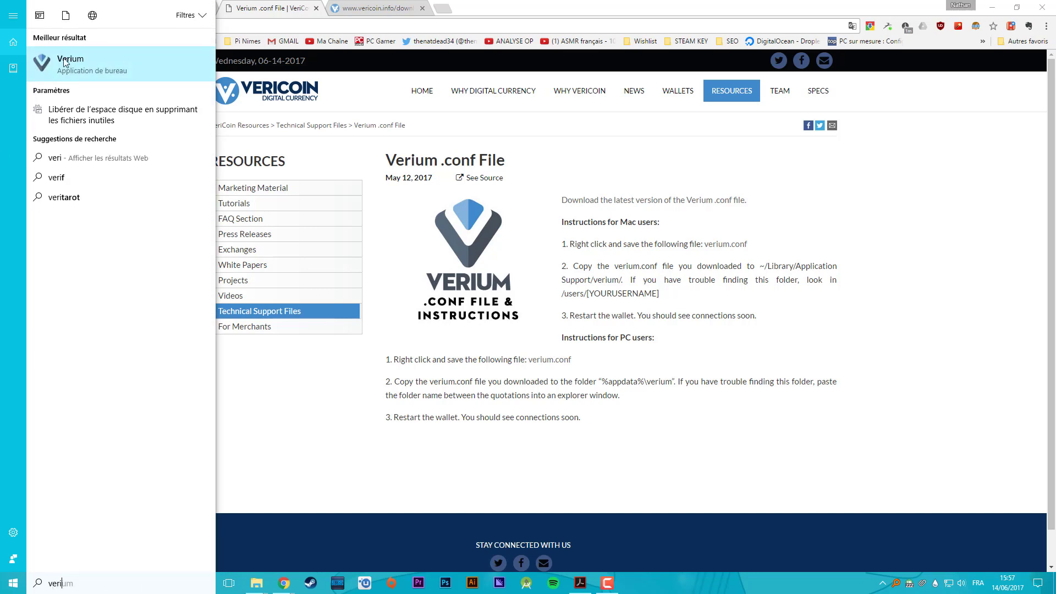
key(Return)
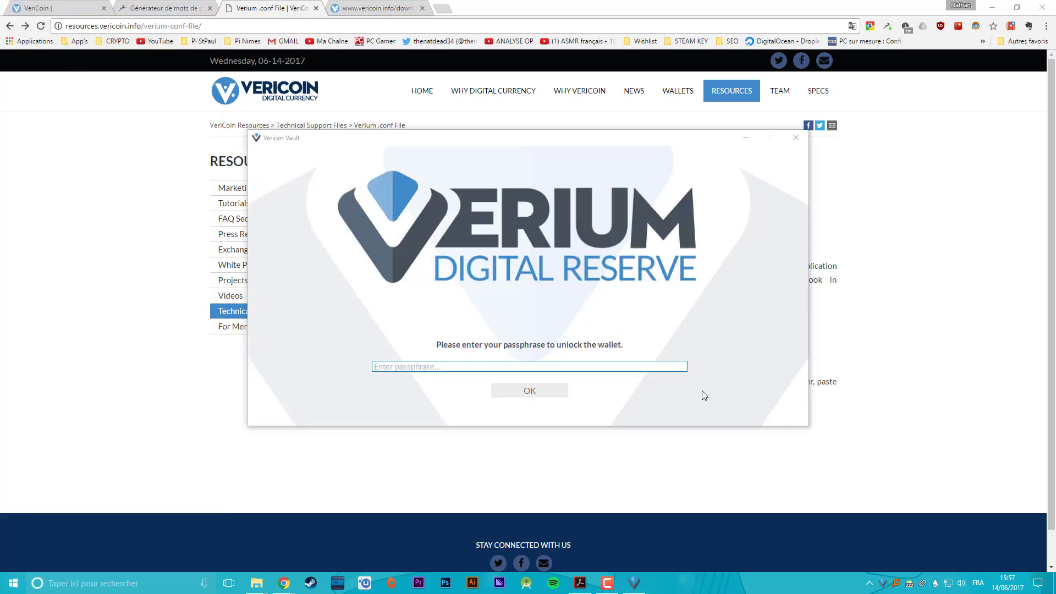
click(415, 367)
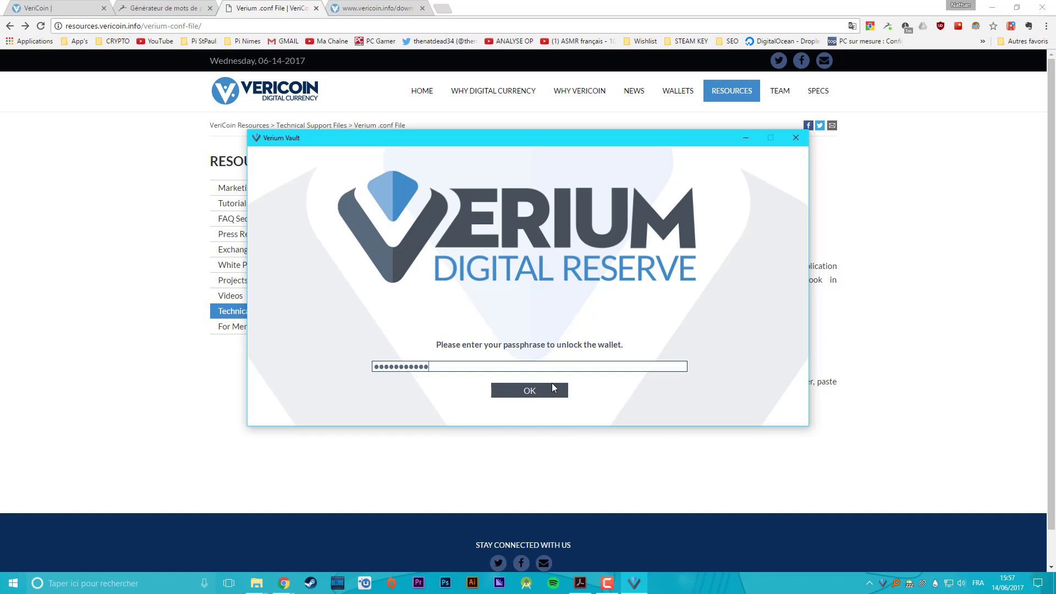
click(551, 388)
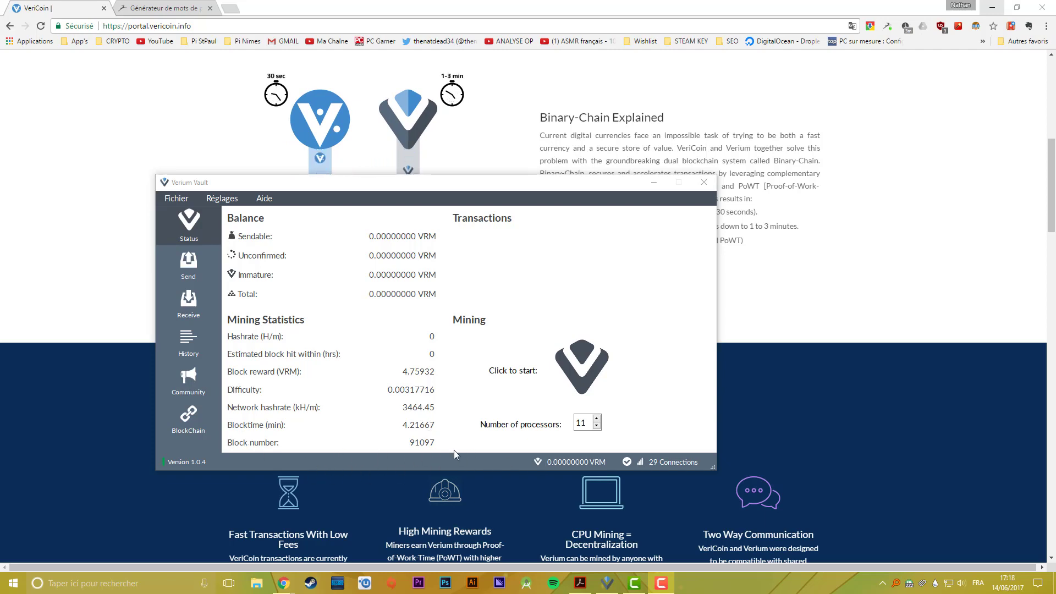
Step: Set the number of processors for mining to 11 and start mining in Verium Vault
click(378, 393)
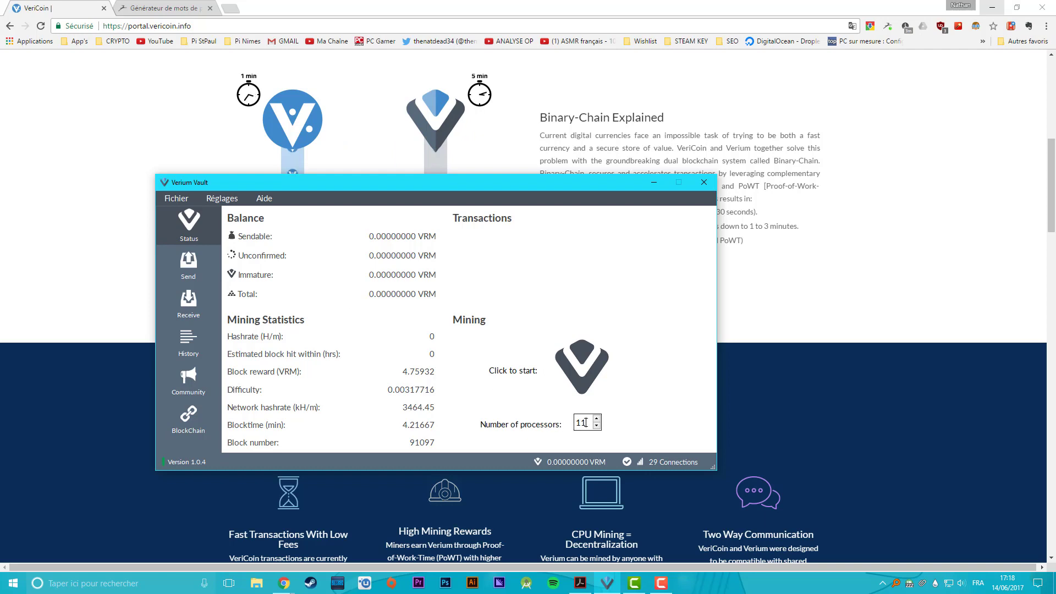
scroll(585, 422, up, 1)
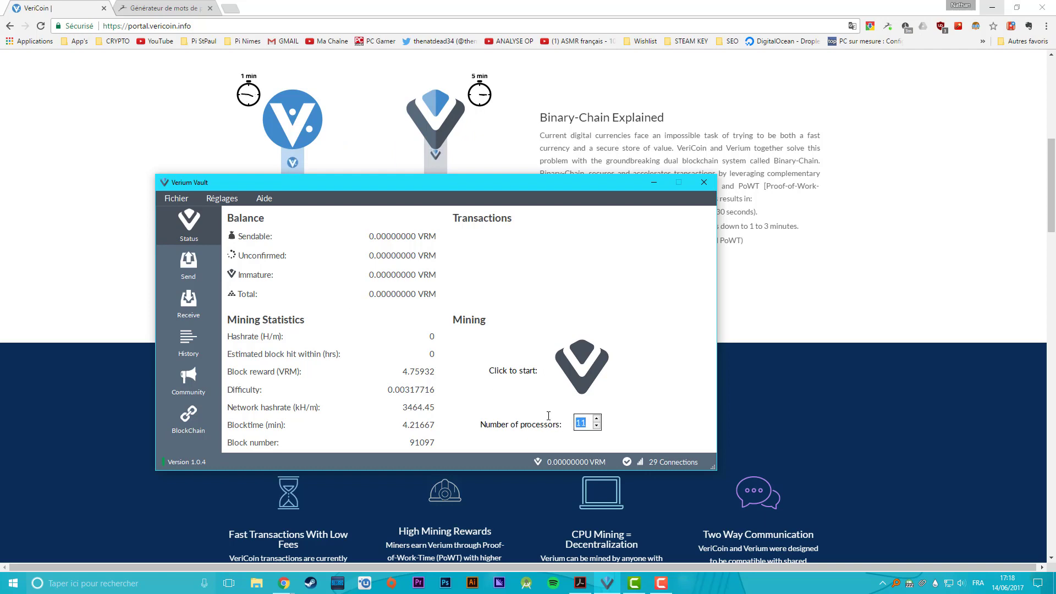
click(587, 422)
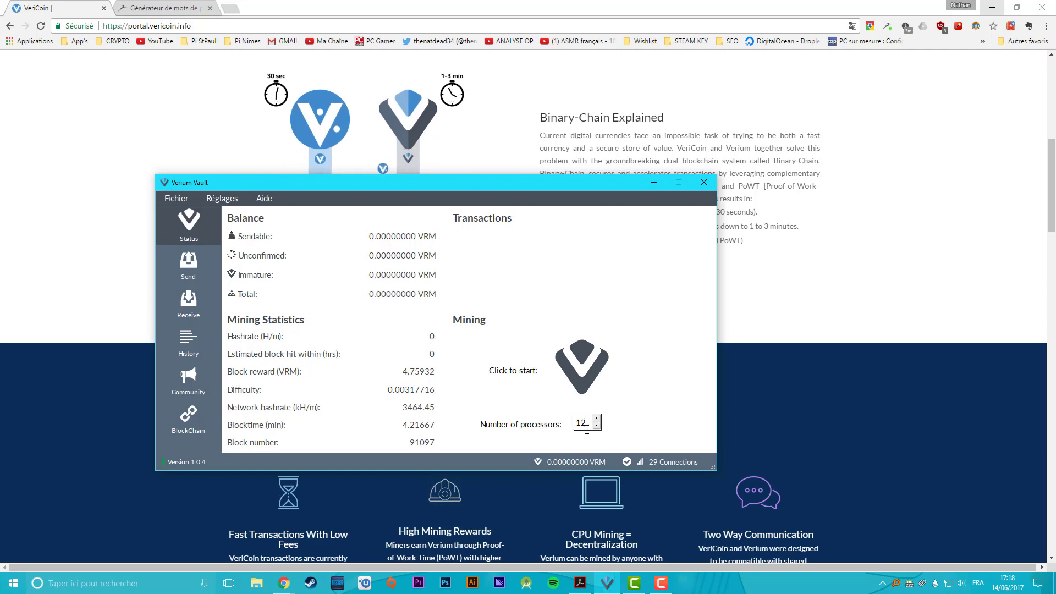
click(598, 433)
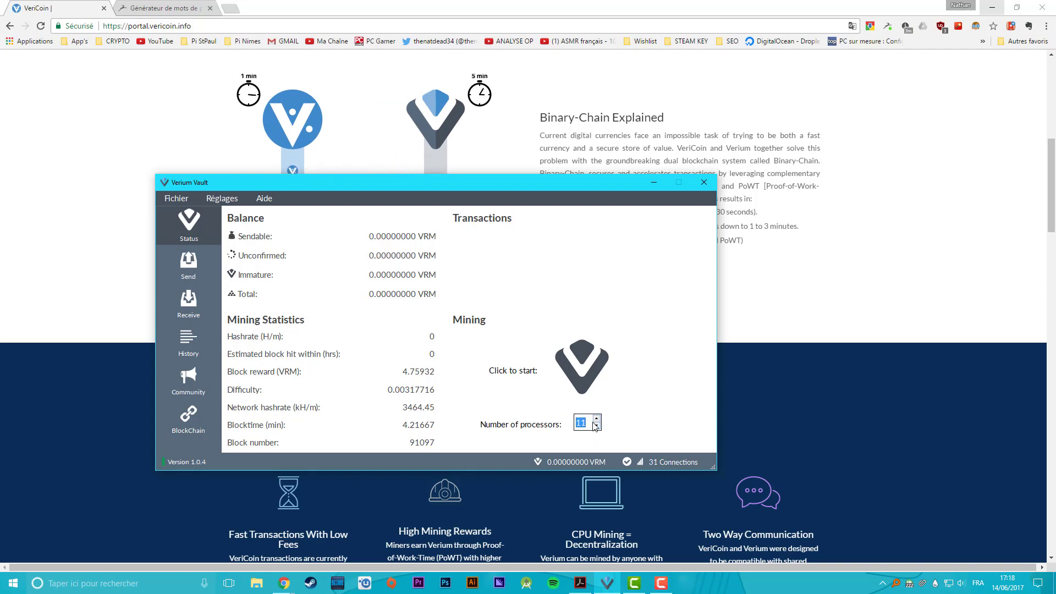
click(592, 420)
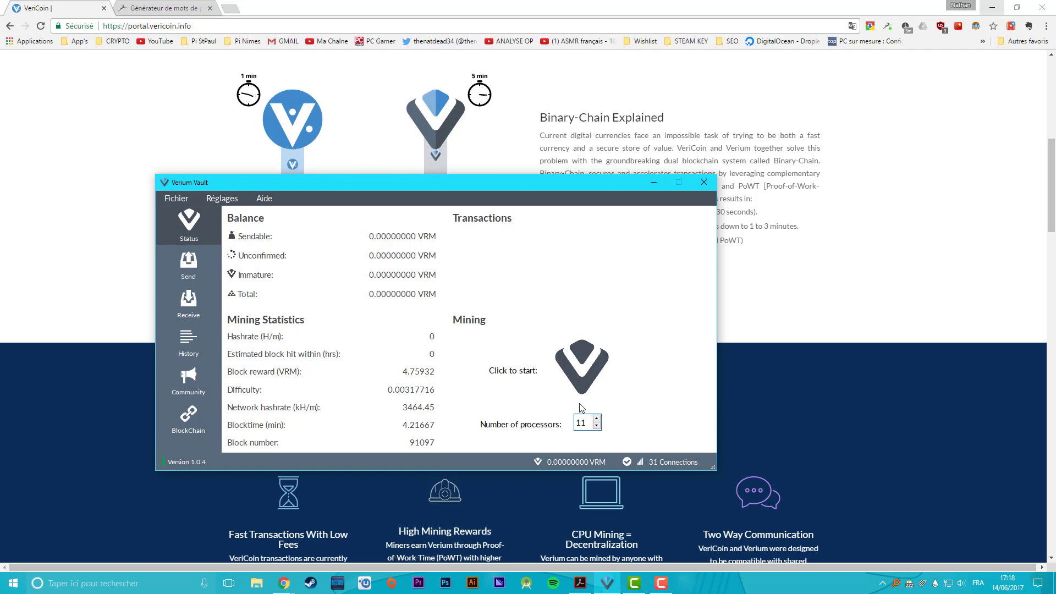
click(579, 366)
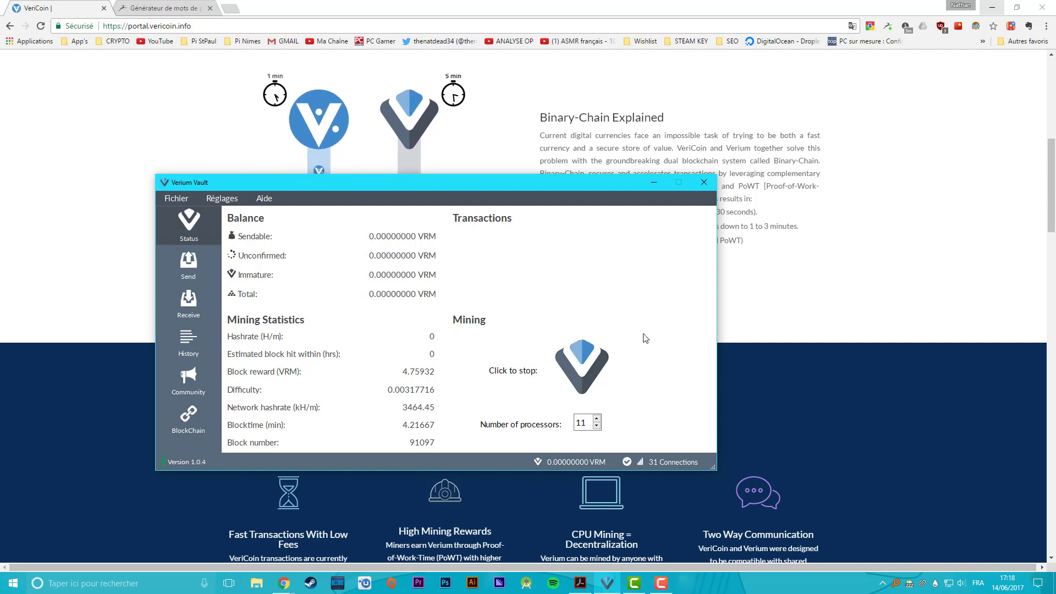
Step: Shift the wallet window slightly and examine the hashrate in the mining statistics
drag(491, 183, 533, 186)
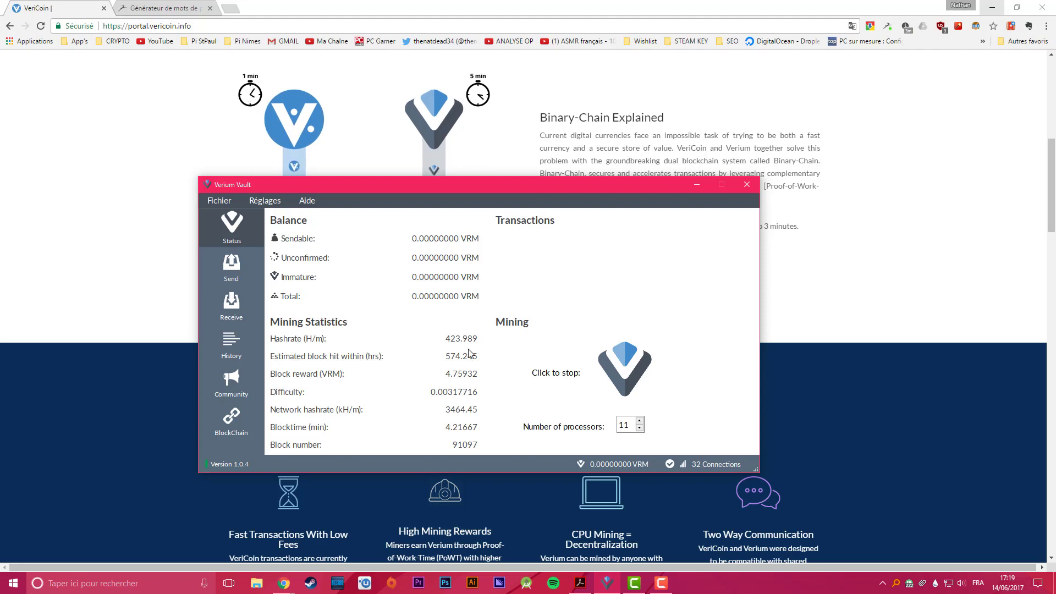
mouse_move(445, 338)
mouse_down()
mouse_move(477, 338)
mouse_move(460, 335)
mouse_up()
click(460, 337)
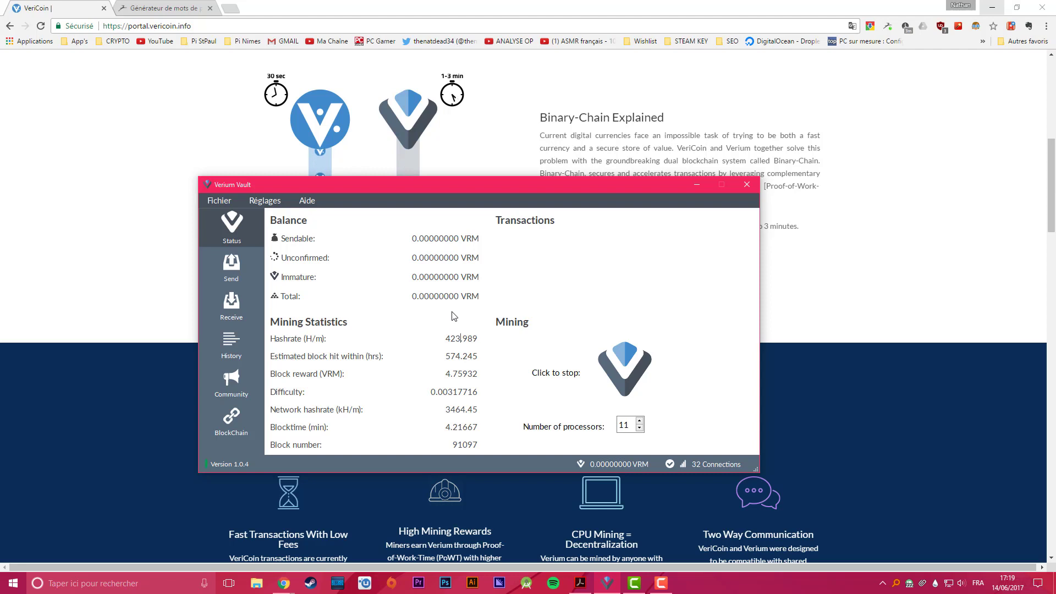